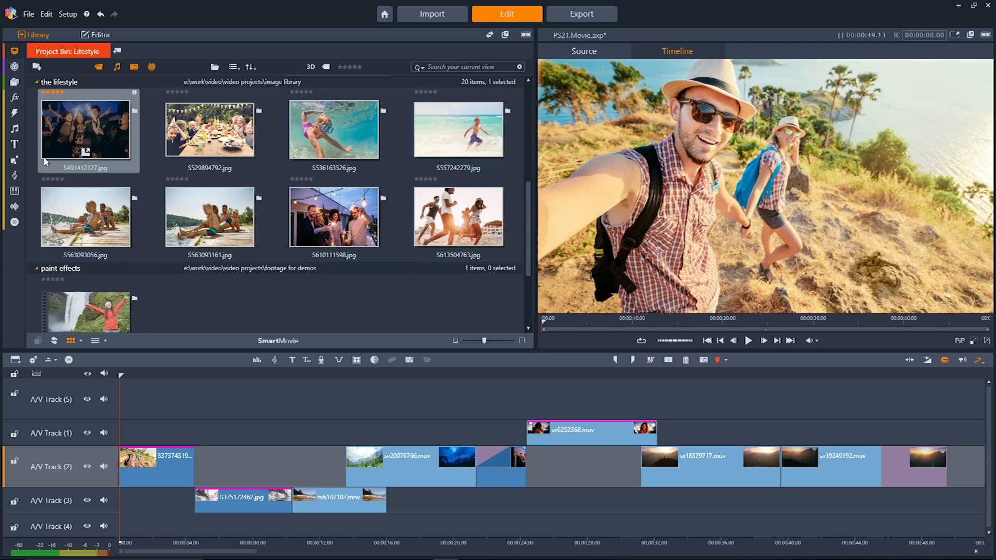
# - Show the Library's Project Bins list: Adventure, Fisheye, Lifestyle, Morph Transitions, Temp Media, Travel, Video
pyautogui.click(15, 68)
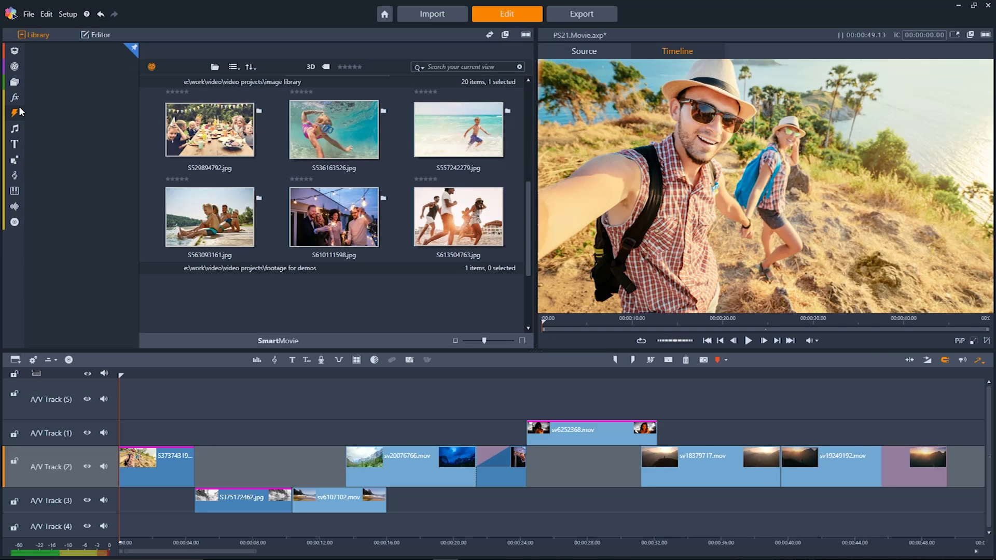
pyautogui.moveTo(16, 57)
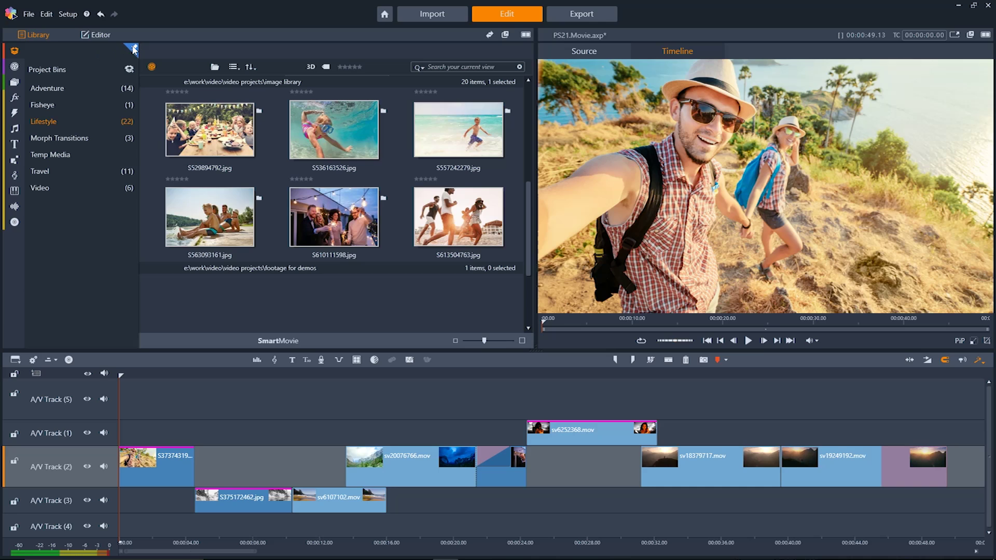
# - Create a new project bin named Travel Video
pyautogui.click(122, 144)
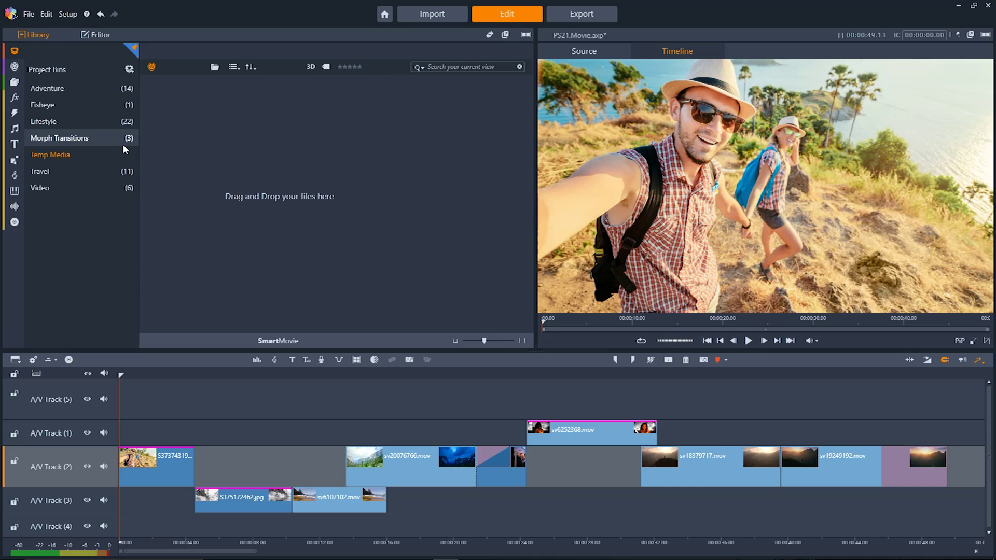
pyautogui.click(126, 70)
pyautogui.write('Travel Video')
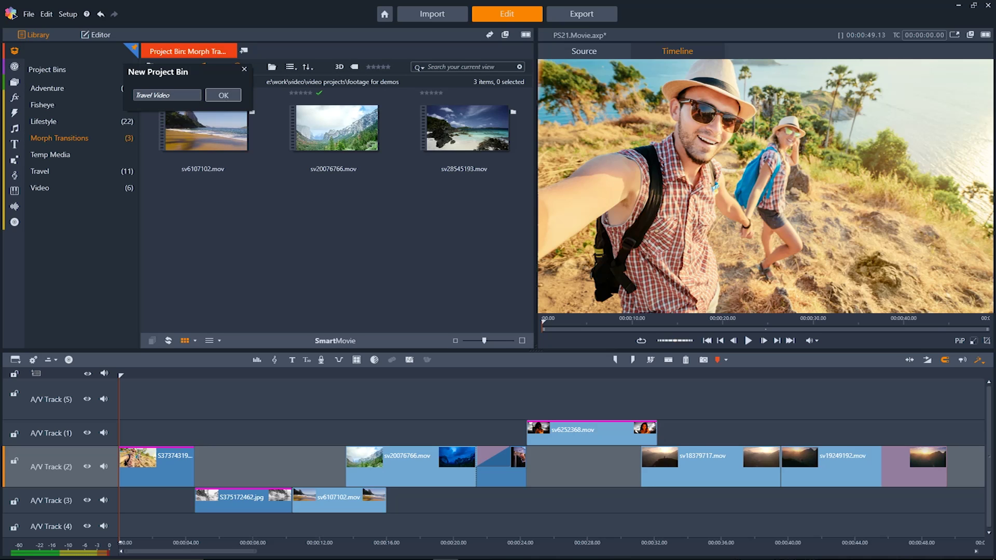
pyautogui.click(216, 94)
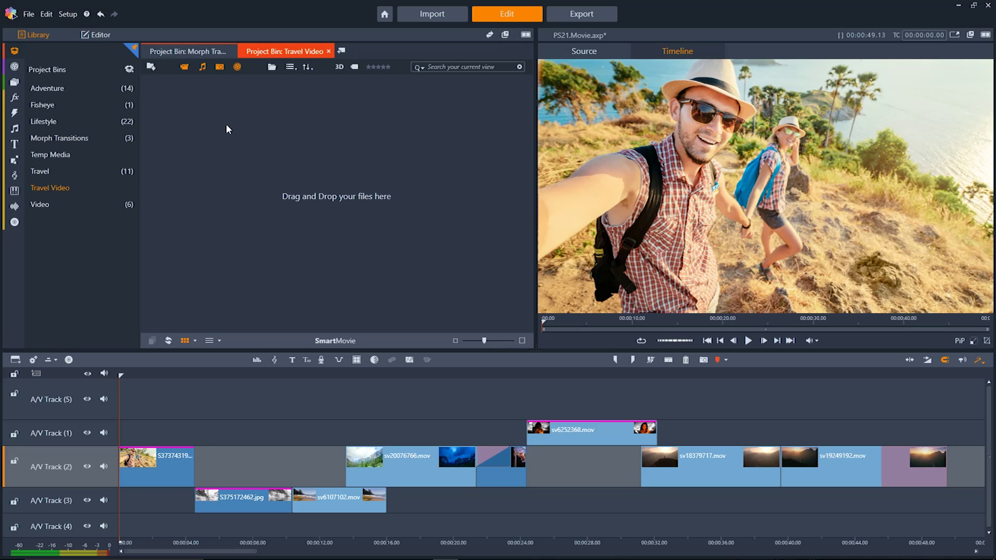
# - Quick-import all five video files into the new bin
pyautogui.rightClick(283, 201)
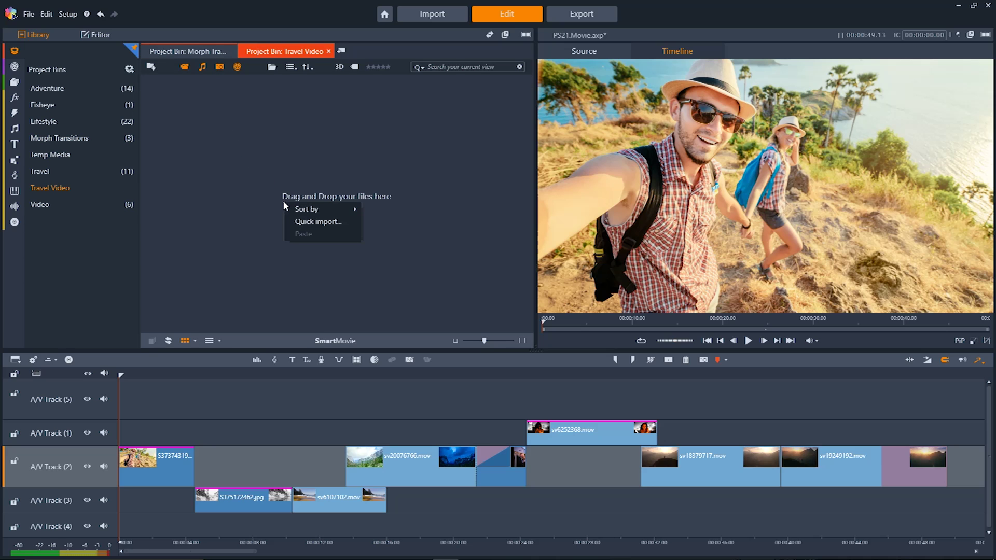
pyautogui.click(302, 222)
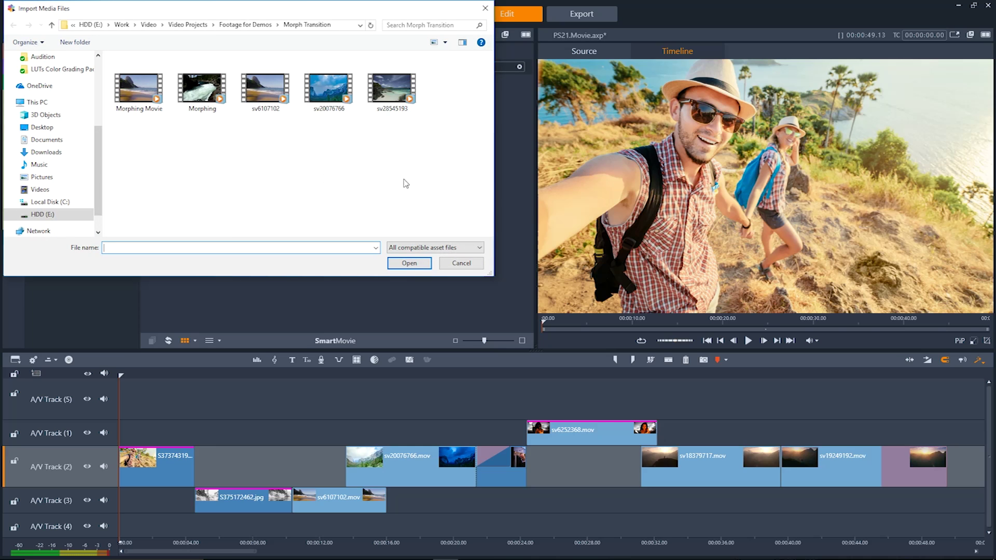
pyautogui.moveTo(452, 172); pyautogui.dragTo(126, 71)
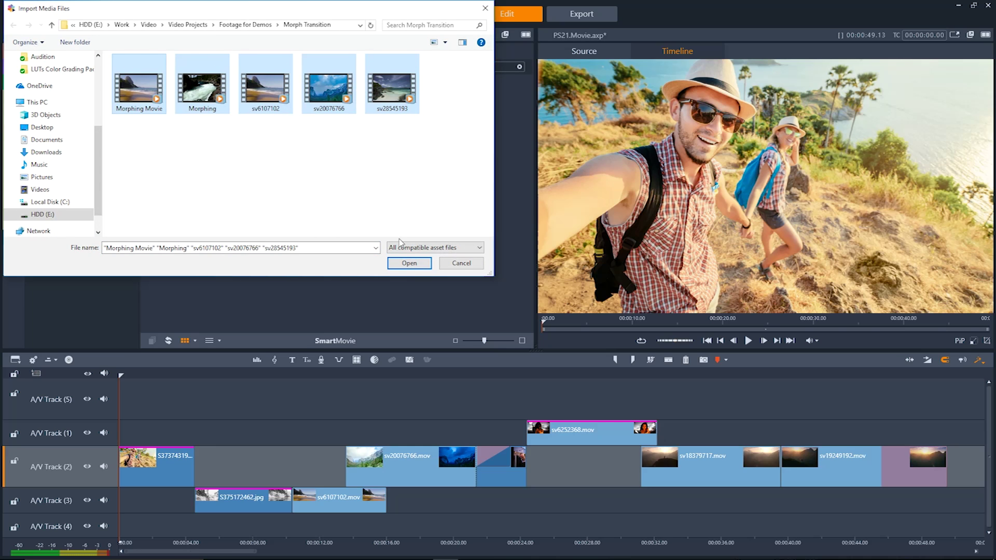
pyautogui.click(409, 262)
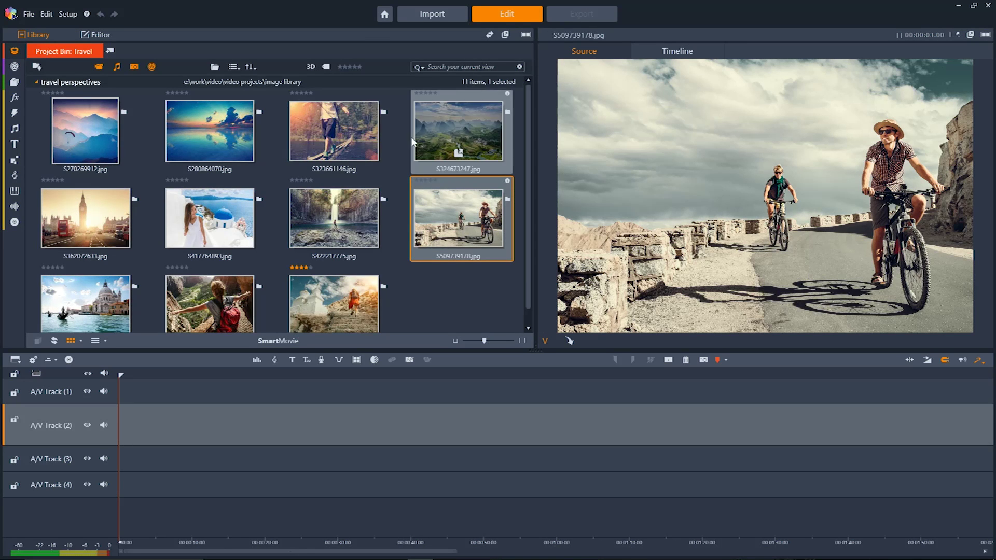
# - Preview two travel photos, then drop all 11 Travel bin images into a SmartMovie
pyautogui.click(220, 125)
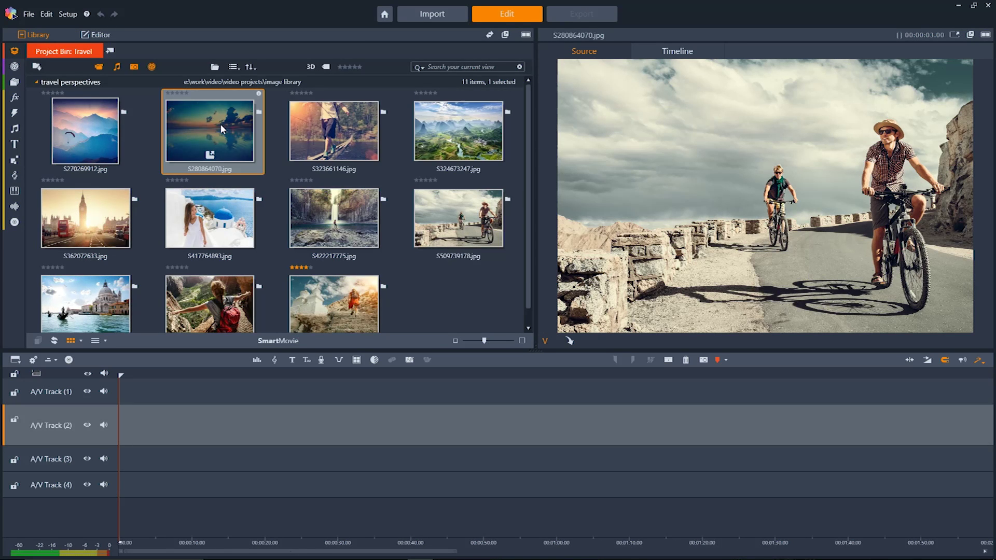
pyautogui.click(316, 217)
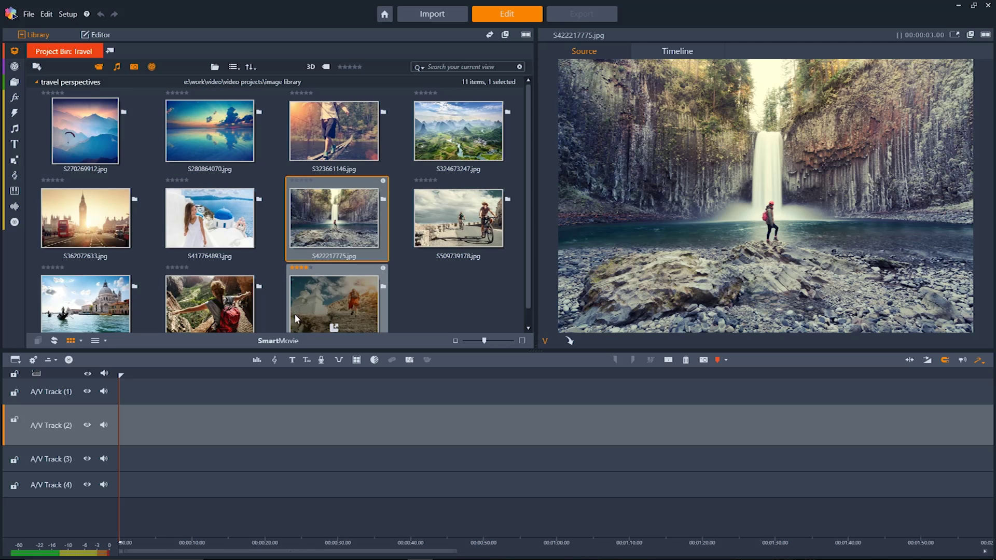
pyautogui.click(278, 340)
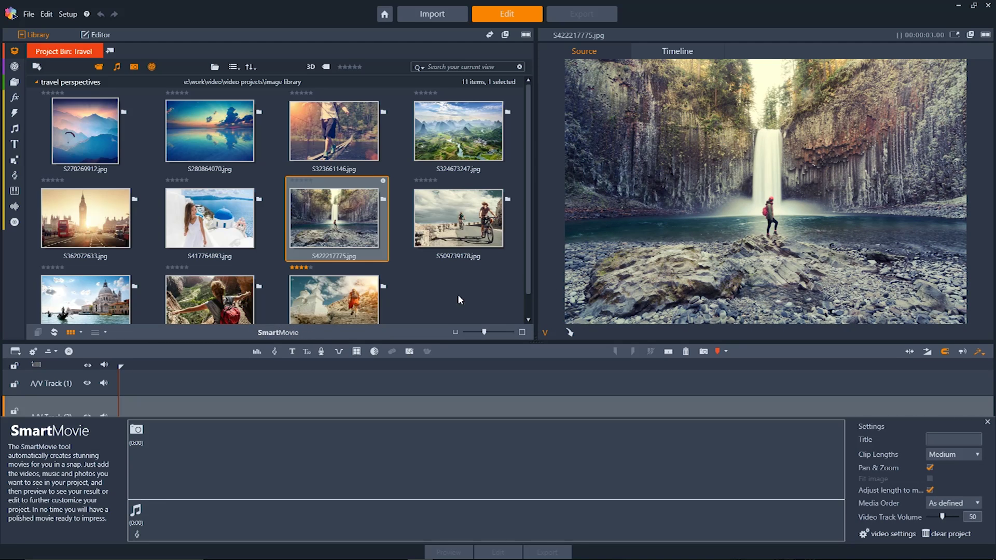
pyautogui.moveTo(487, 291); pyautogui.dragTo(179, 456)
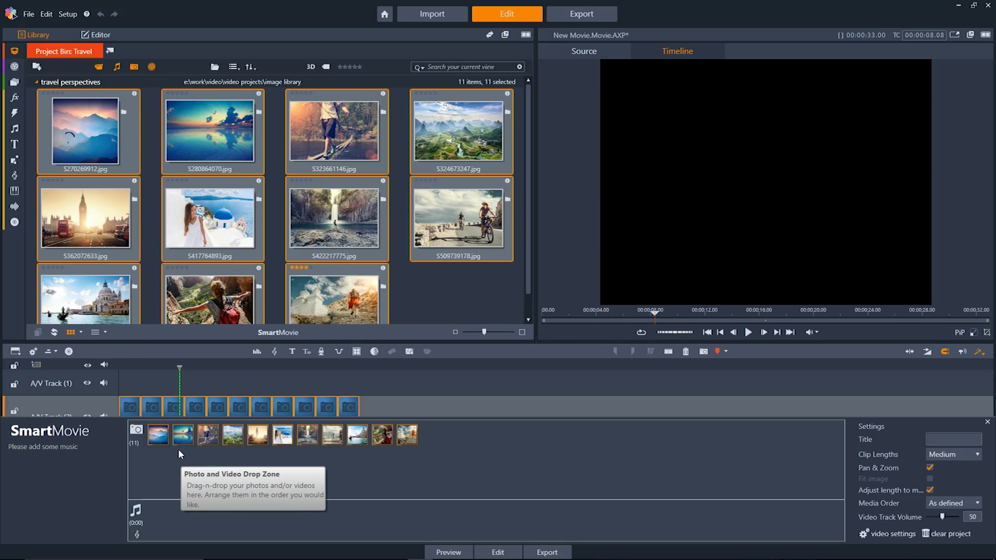
# - Set Scorefitter's Classical - Notturno as the SmartMovie music, then generate and play the preview
pyautogui.click(15, 176)
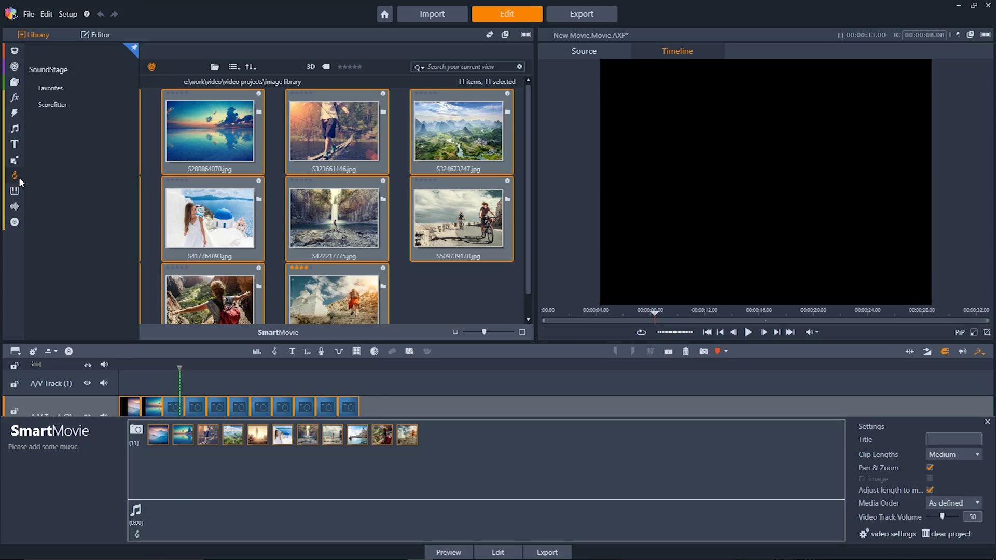
pyautogui.click(108, 110)
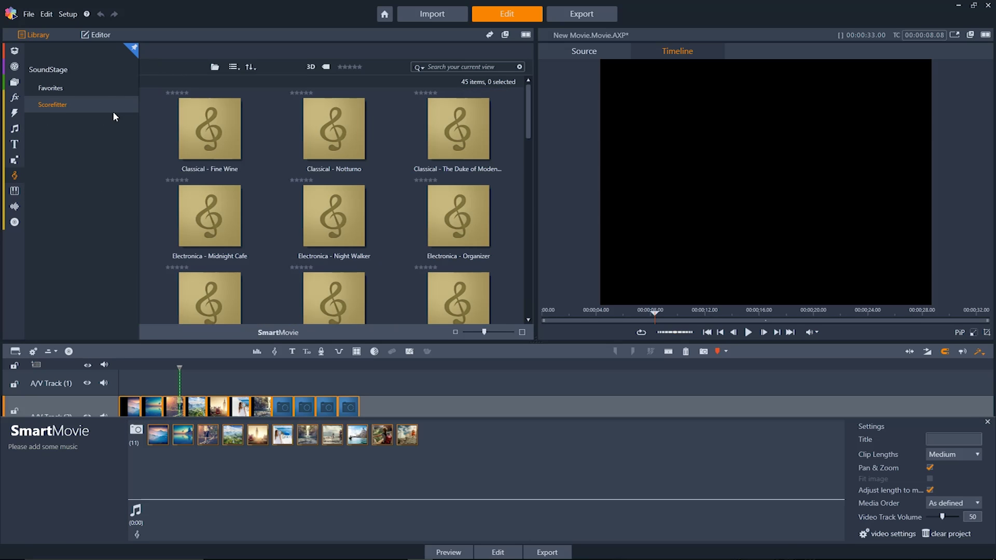
pyautogui.moveTo(341, 127); pyautogui.dragTo(188, 516)
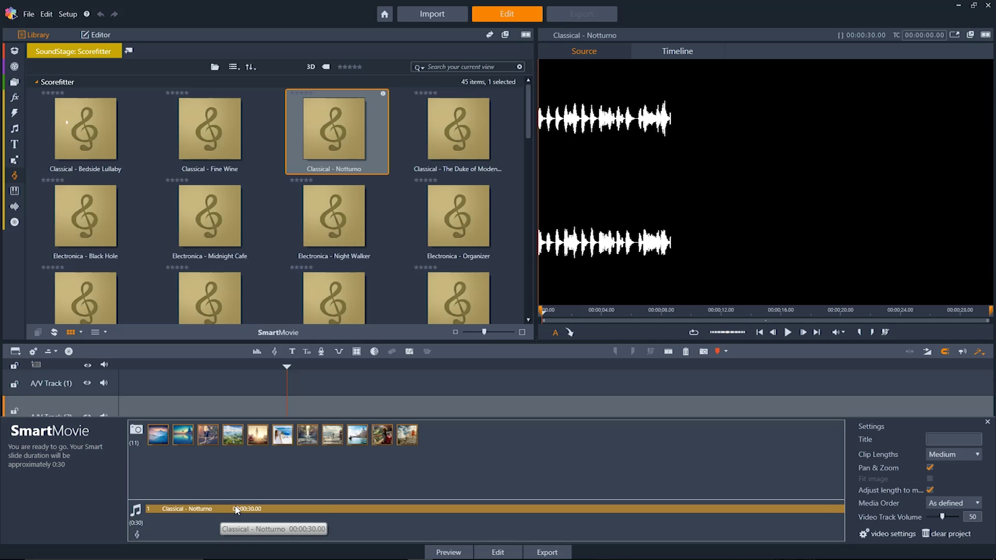
pyautogui.click(449, 552)
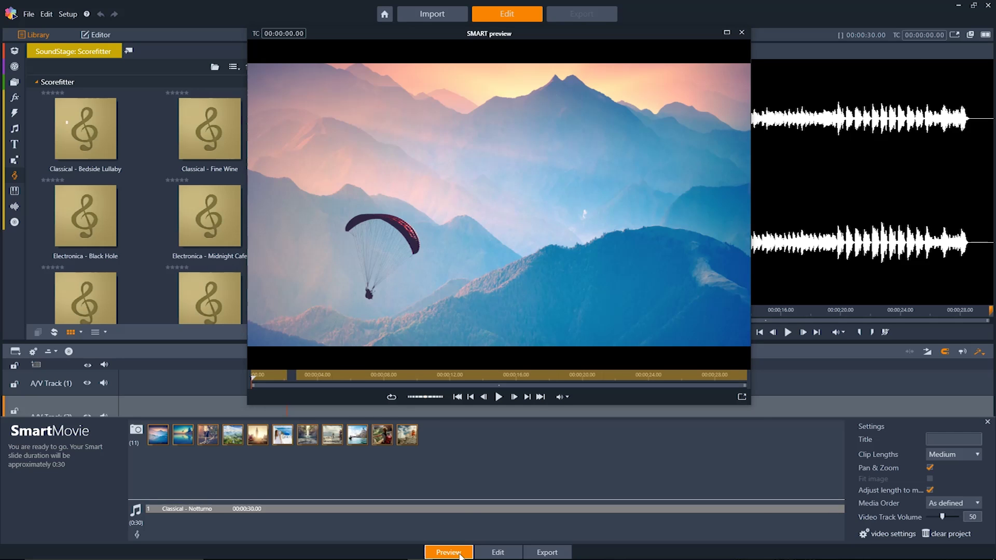
pyautogui.click(499, 397)
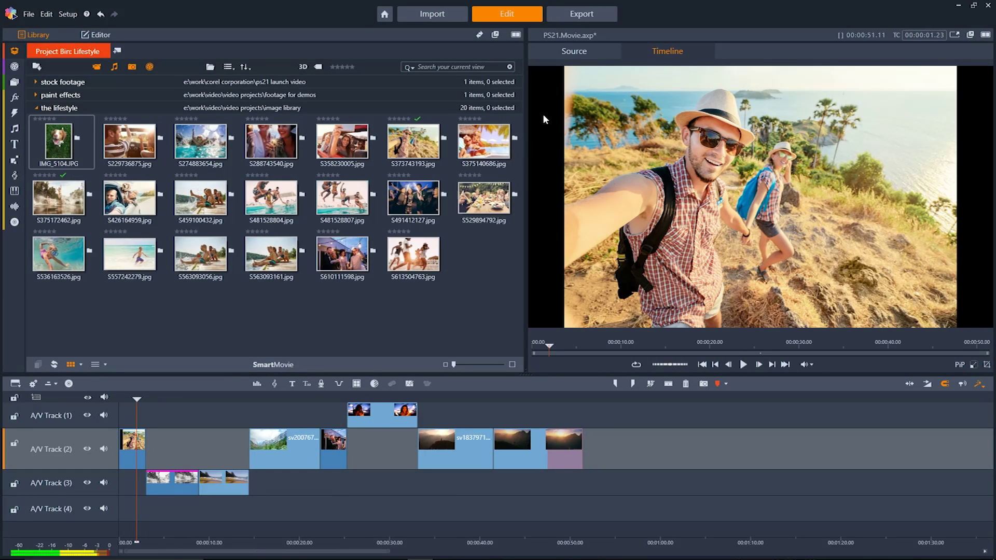
pyautogui.click(582, 48)
pyautogui.click(487, 143)
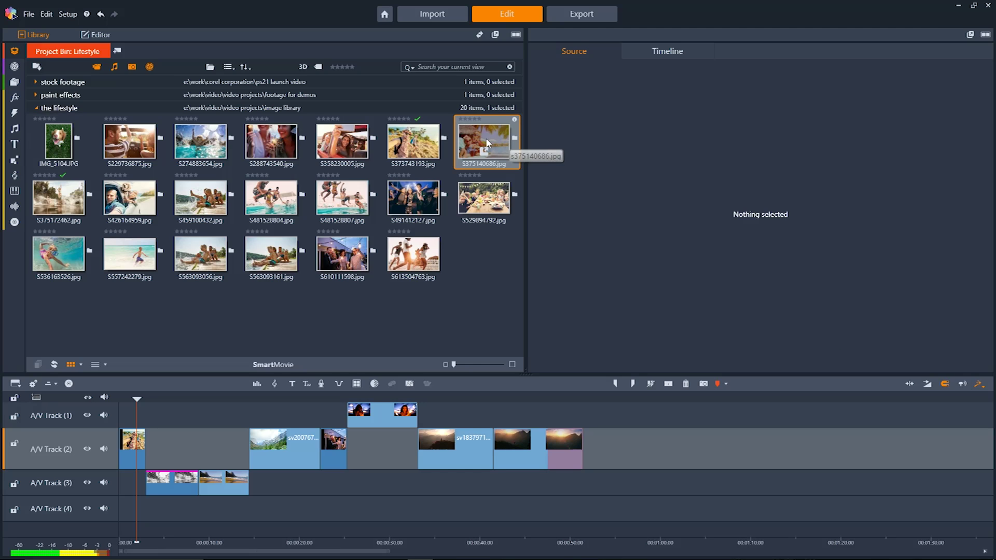
pyautogui.click(418, 144)
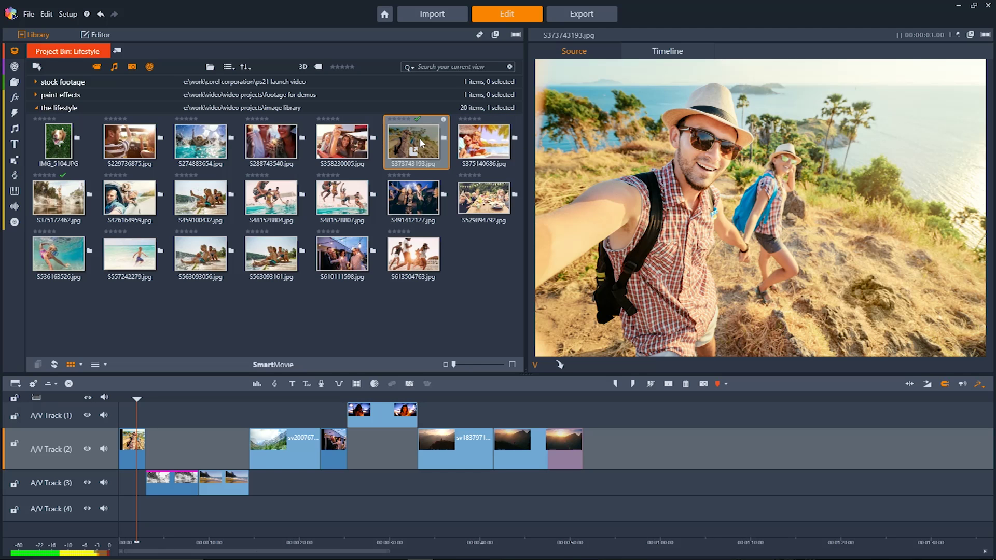
pyautogui.click(654, 52)
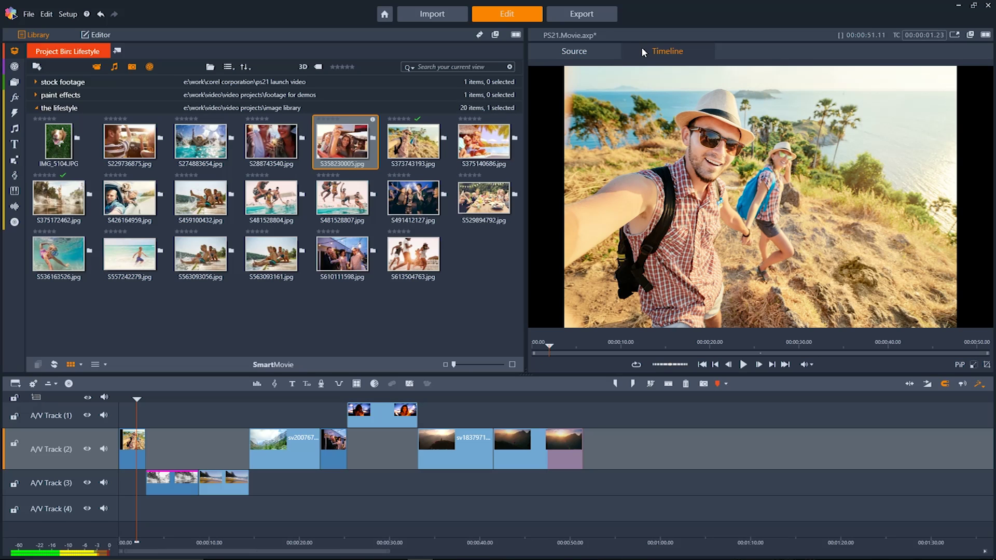
# - Switch the player to dual view at about 8 seconds, previewing the party image S529894792.jpg
pyautogui.click(990, 37)
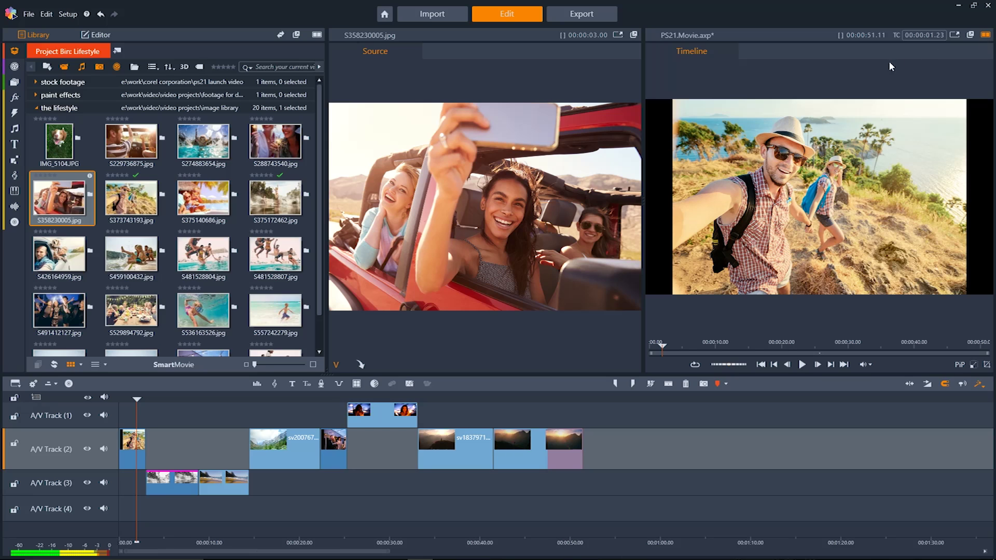
pyautogui.moveTo(144, 400); pyautogui.dragTo(191, 400)
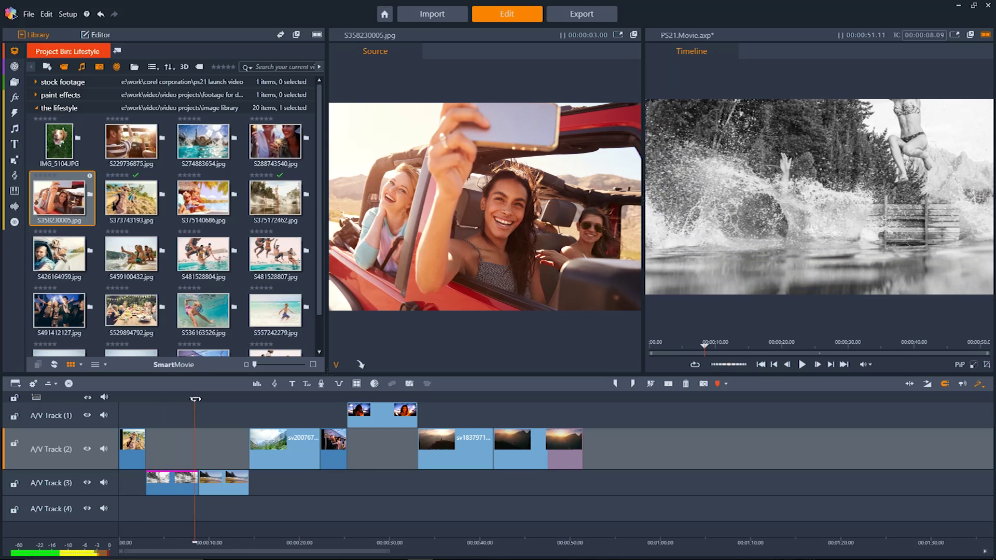
pyautogui.click(198, 250)
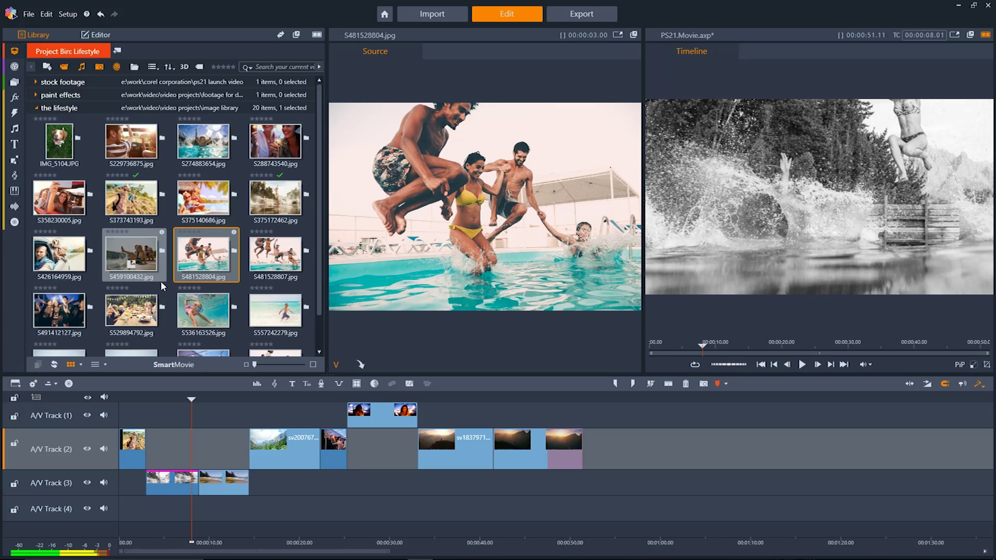
pyautogui.click(145, 308)
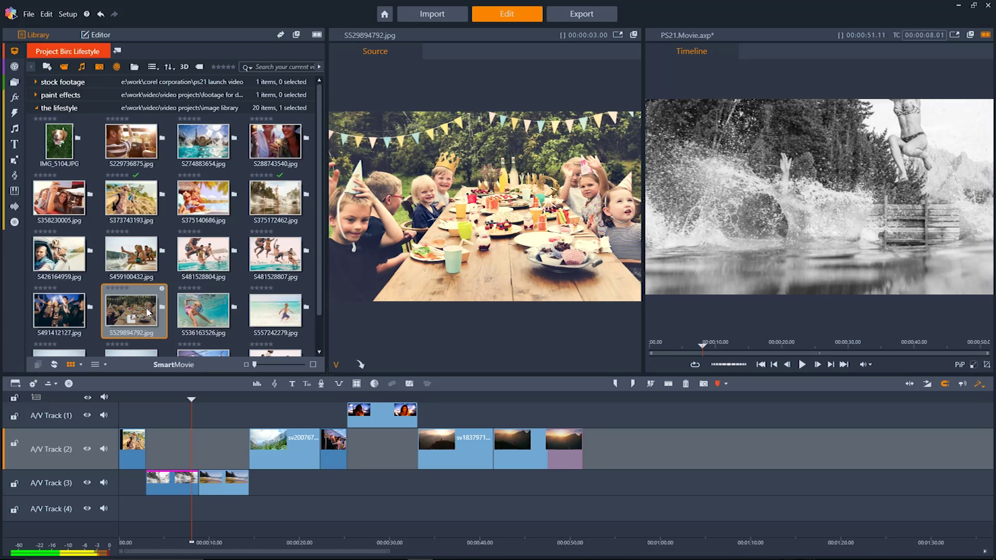
# - Undock the Timeline player, reposition and enlarge it, then dock it back
pyautogui.click(970, 36)
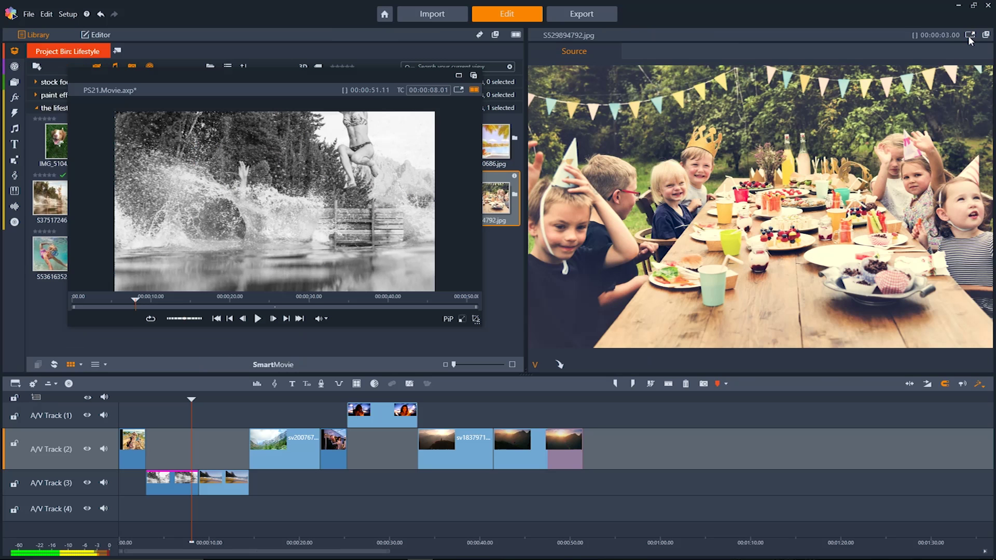
pyautogui.moveTo(437, 86); pyautogui.dragTo(419, 59)
pyautogui.moveTo(462, 298); pyautogui.dragTo(521, 377)
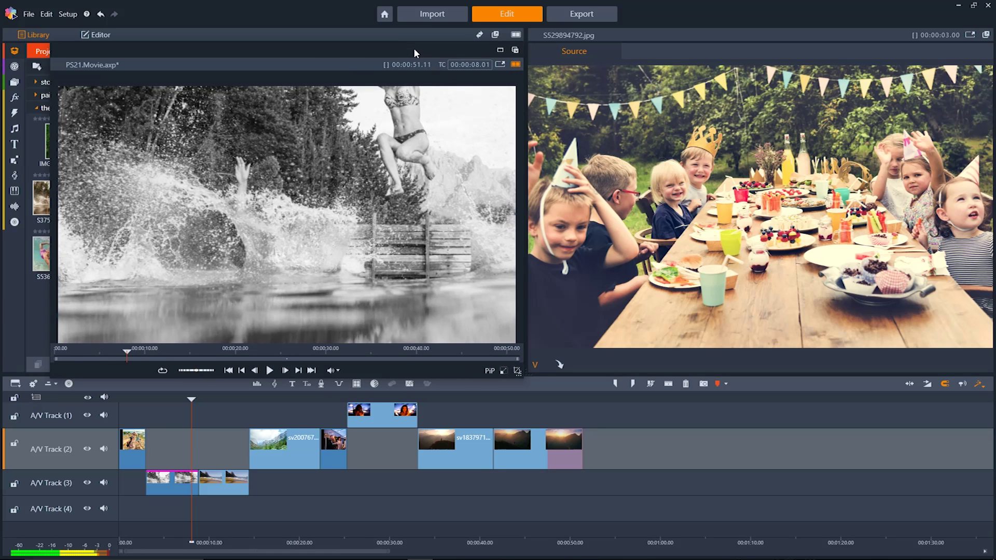
pyautogui.moveTo(412, 48); pyautogui.dragTo(459, 81)
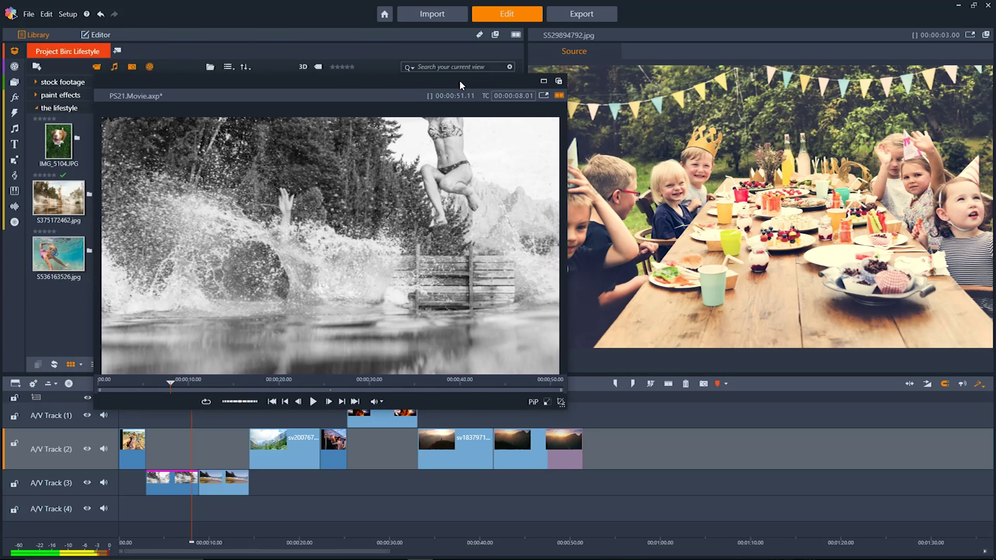
pyautogui.click(560, 82)
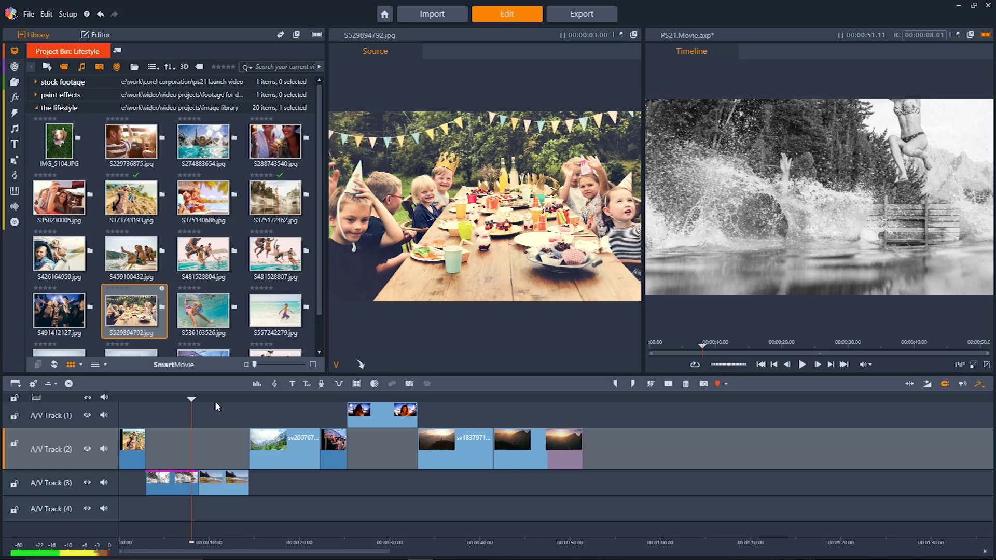
# - Scrub to 10 seconds and zoom the timeline in to four-second ruler steps
pyautogui.moveTo(214, 400)
pyautogui.mouseDown()
pyautogui.moveTo(289, 401)
pyautogui.moveTo(198, 404)
pyautogui.moveTo(206, 406)
pyautogui.mouseUp()
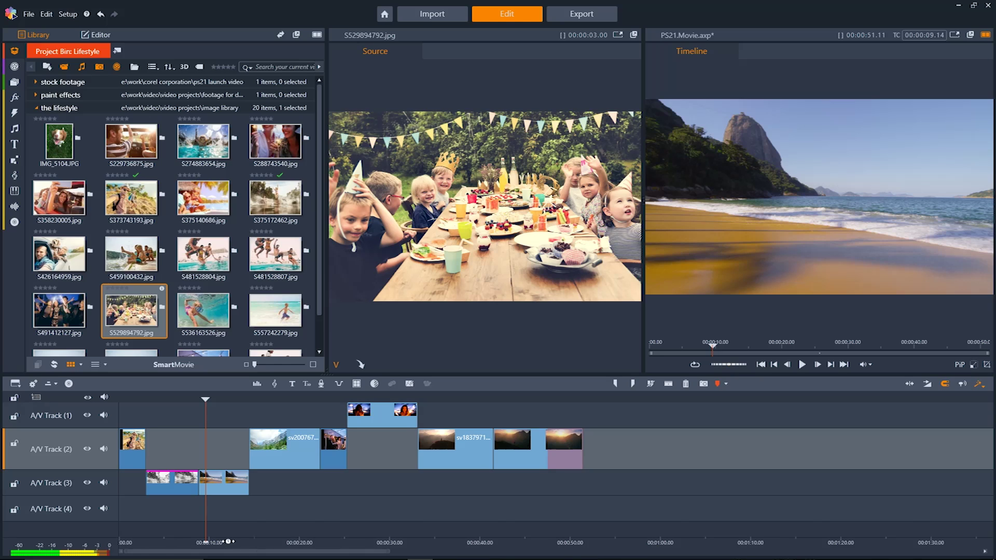
pyautogui.moveTo(228, 542); pyautogui.dragTo(414, 546)
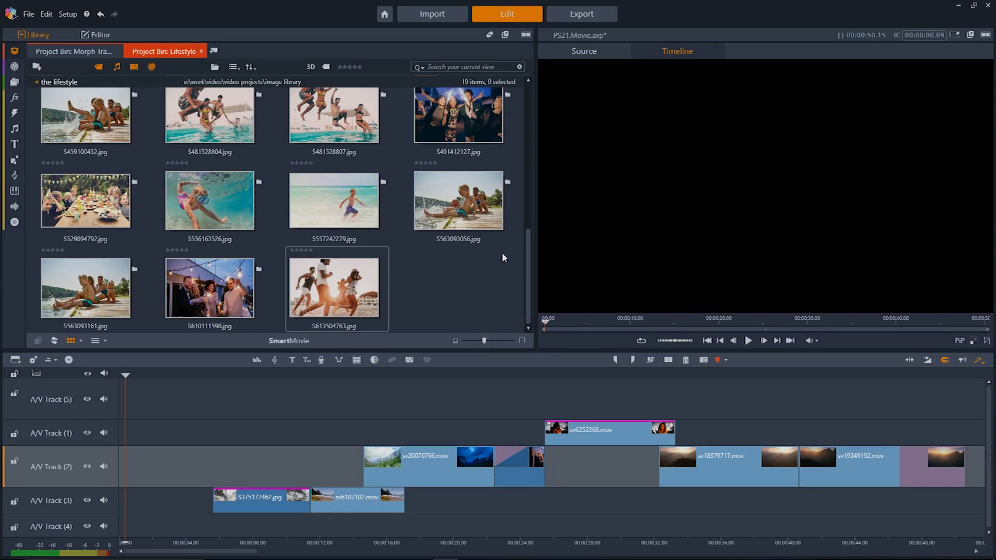
# - Place S613504763.jpg at the start of A/V Track (2) and stretch it to about five seconds
pyautogui.click(332, 285)
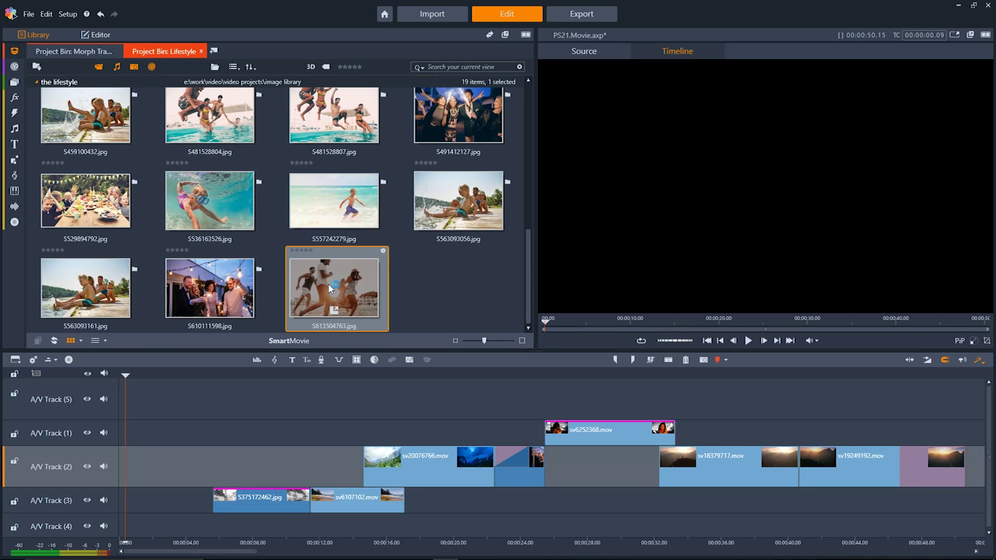
pyautogui.moveTo(329, 288); pyautogui.dragTo(126, 481)
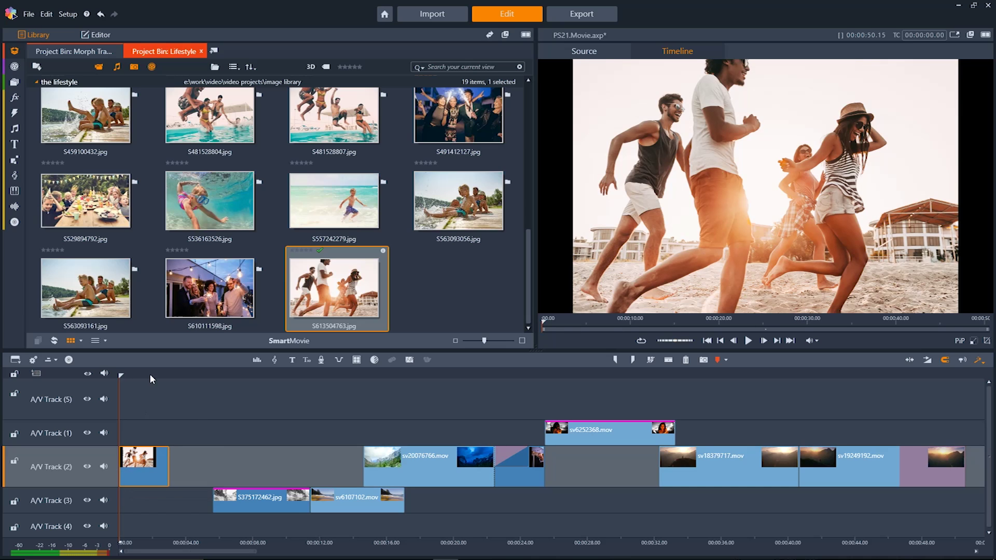
pyautogui.moveTo(150, 374); pyautogui.dragTo(154, 397)
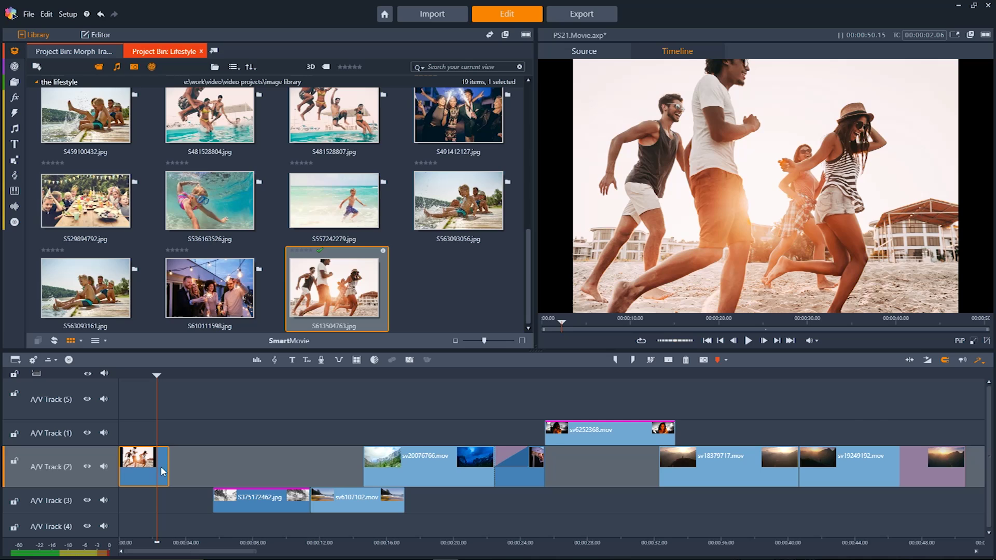
pyautogui.moveTo(161, 466); pyautogui.dragTo(215, 467)
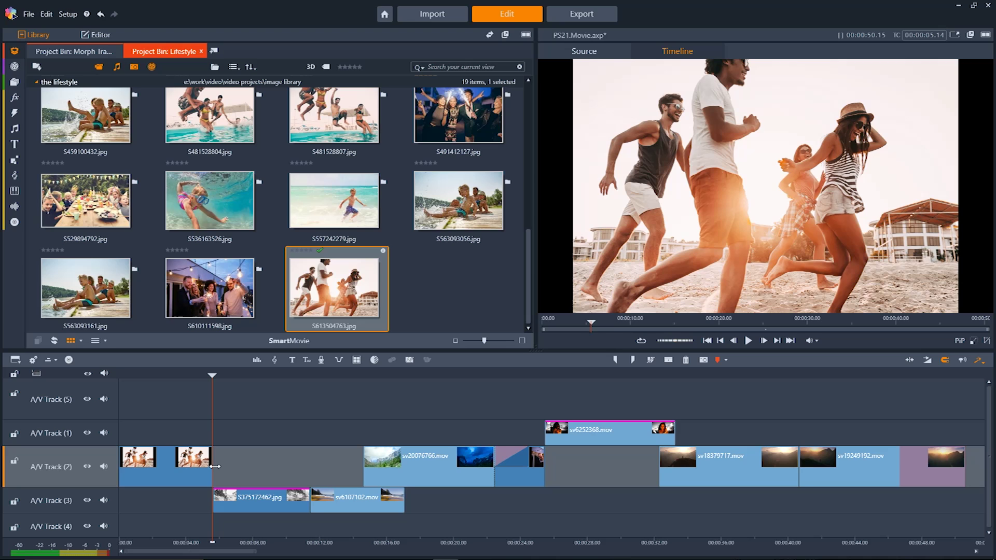
pyautogui.moveTo(213, 374); pyautogui.dragTo(268, 396)
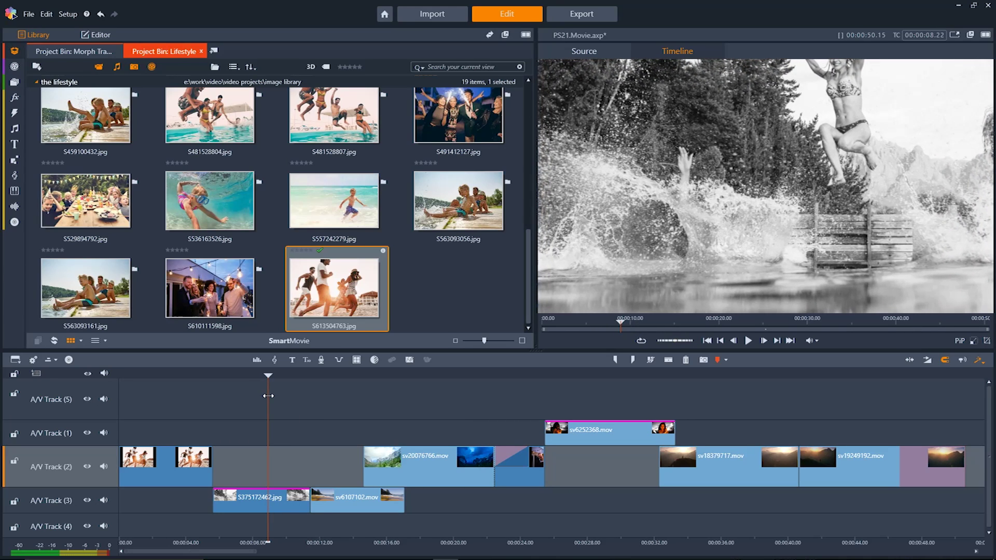
# - Split the clip at the playhead and move the cut piece onto Track 2
pyautogui.click(668, 361)
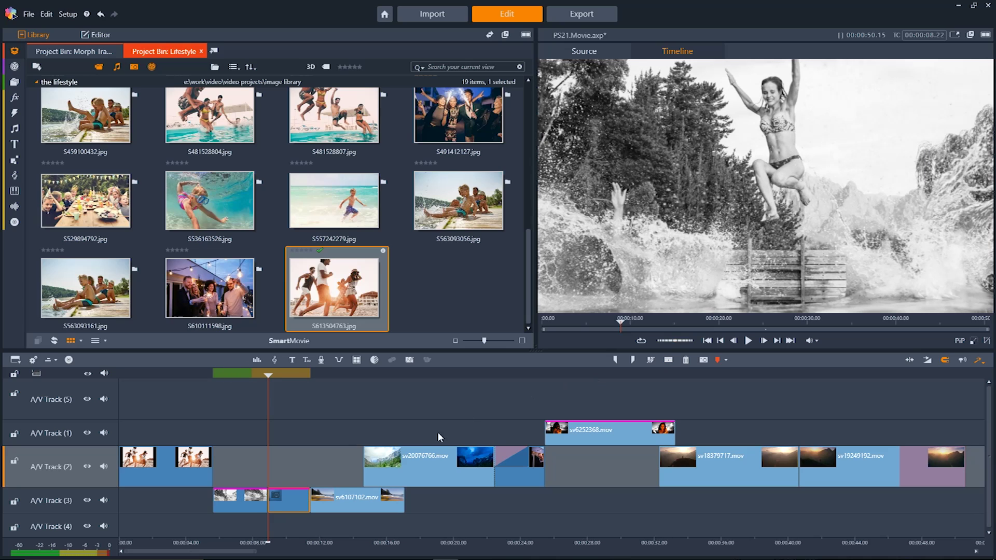
pyautogui.moveTo(284, 499)
pyautogui.mouseDown()
pyautogui.moveTo(285, 471)
pyautogui.moveTo(276, 497)
pyautogui.mouseUp()
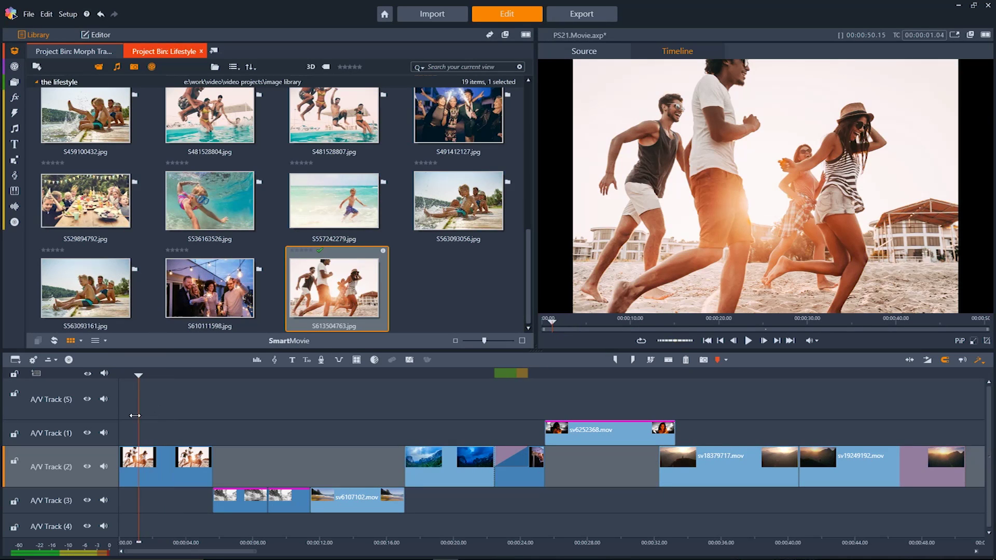
pyautogui.moveTo(135, 415); pyautogui.dragTo(101, 423)
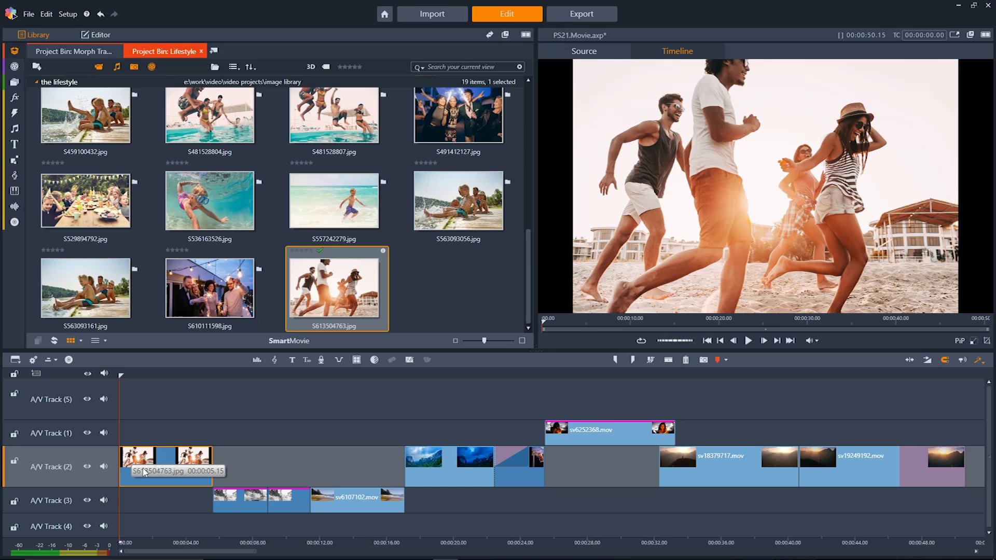
# - Stretch and reposition the beach photo in the Player so it fills the frame
pyautogui.click(625, 221)
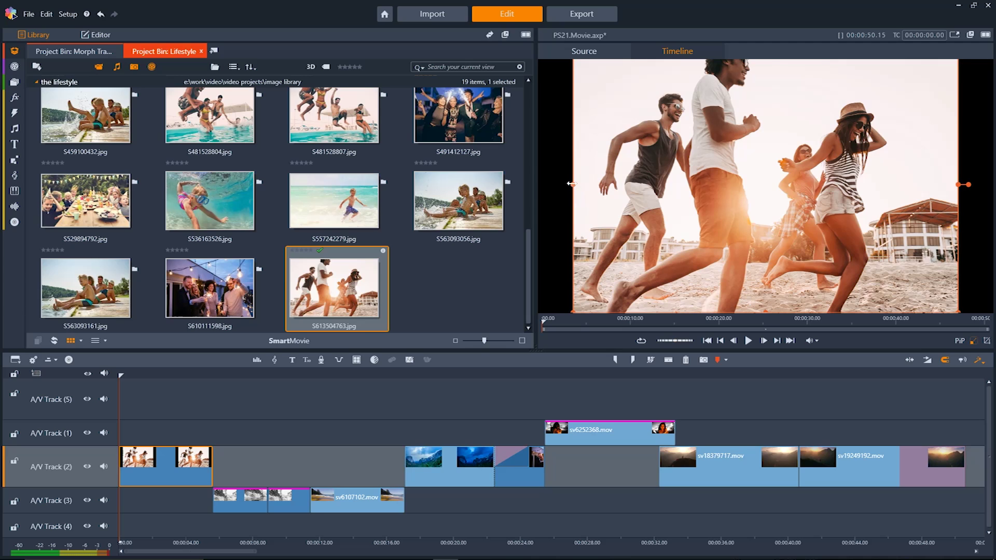
pyautogui.moveTo(570, 184); pyautogui.dragTo(538, 184)
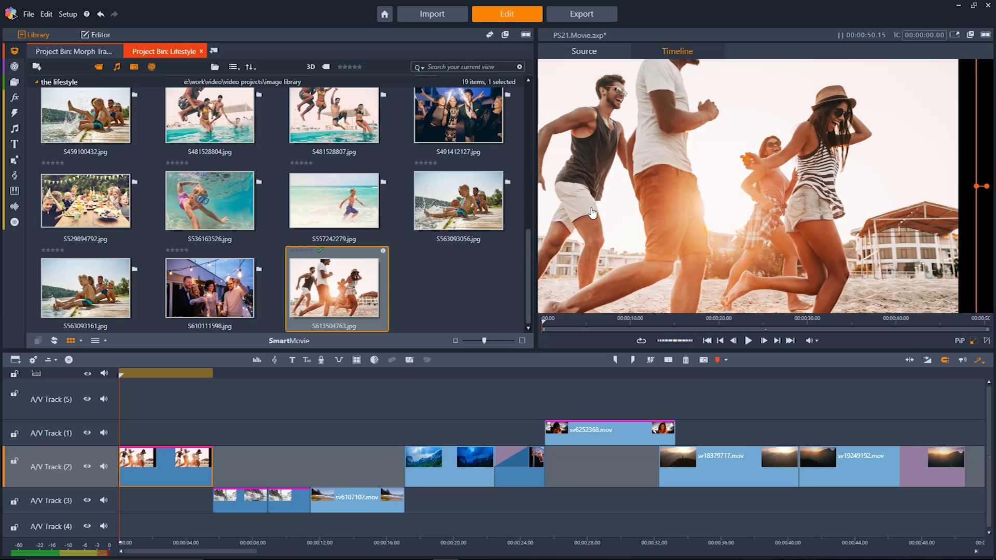
pyautogui.moveTo(592, 213); pyautogui.dragTo(606, 238)
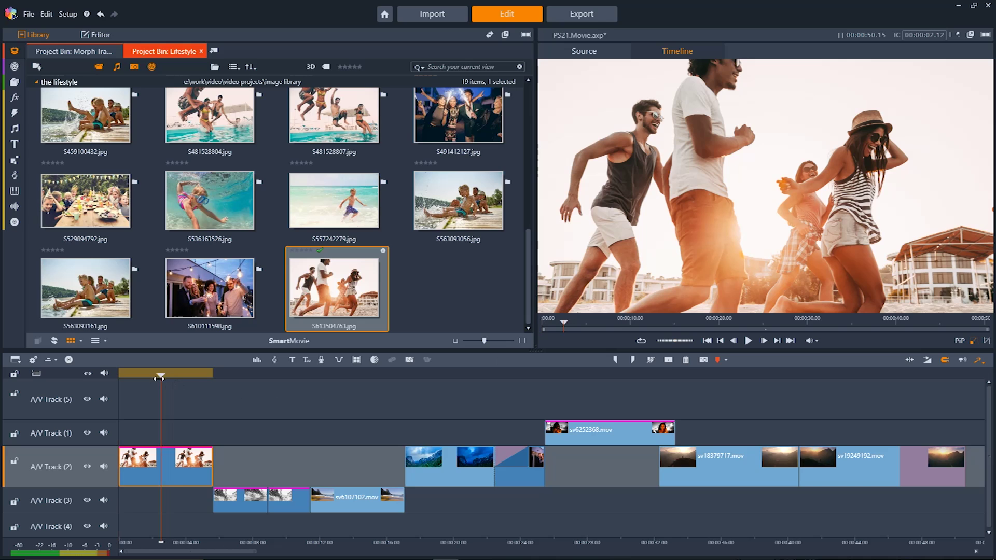
pyautogui.moveTo(159, 379); pyautogui.dragTo(111, 384)
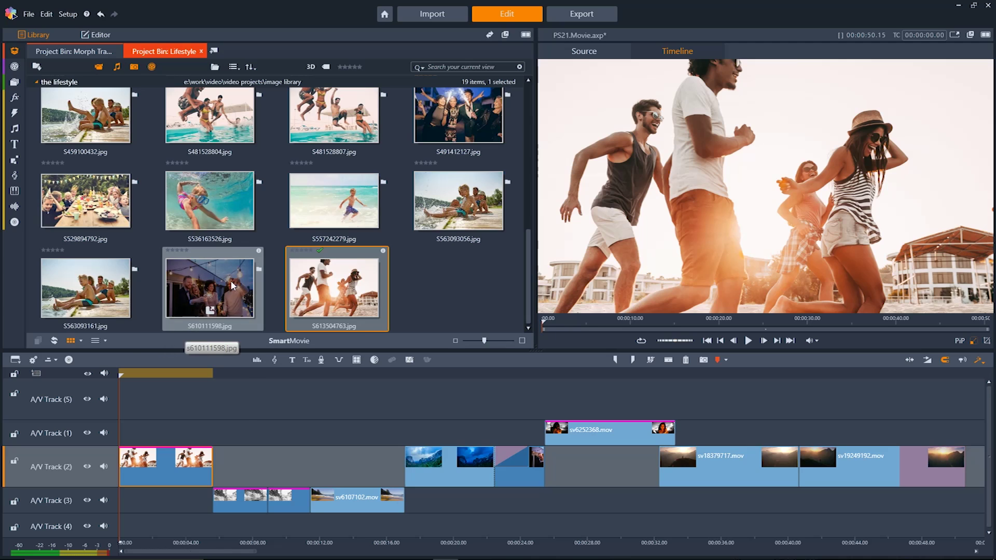
pyautogui.moveTo(221, 298); pyautogui.dragTo(198, 432)
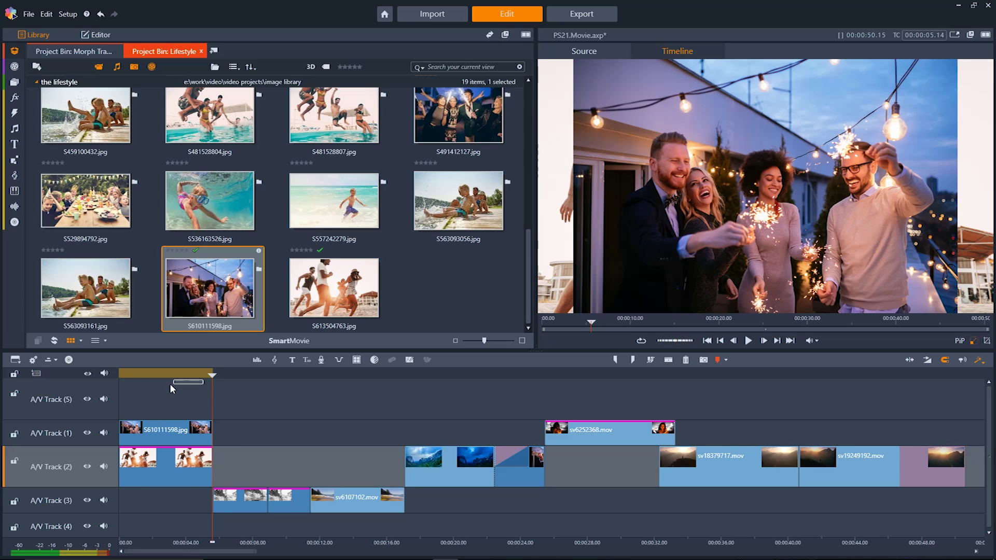
pyautogui.moveTo(172, 374); pyautogui.dragTo(113, 387)
pyautogui.click(66, 432)
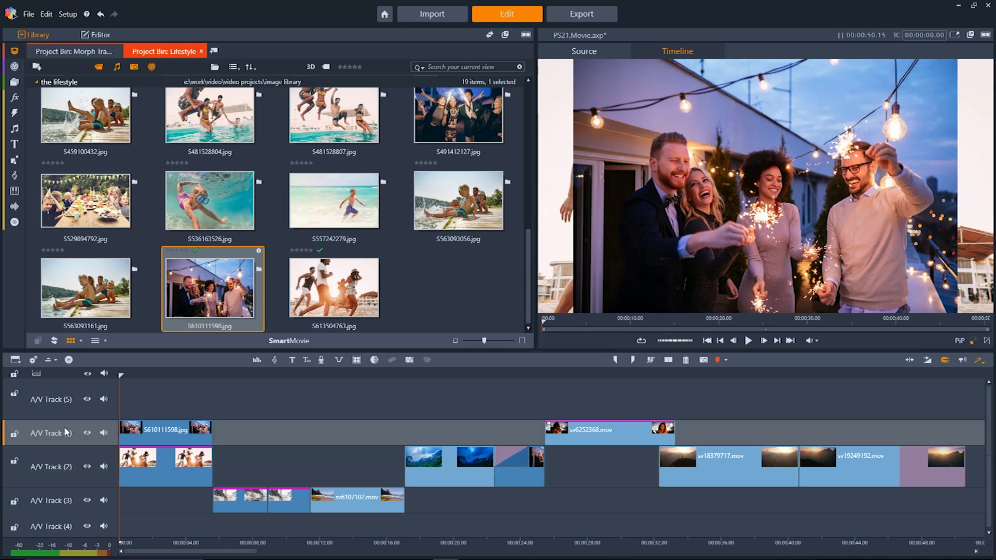
pyautogui.click(171, 429)
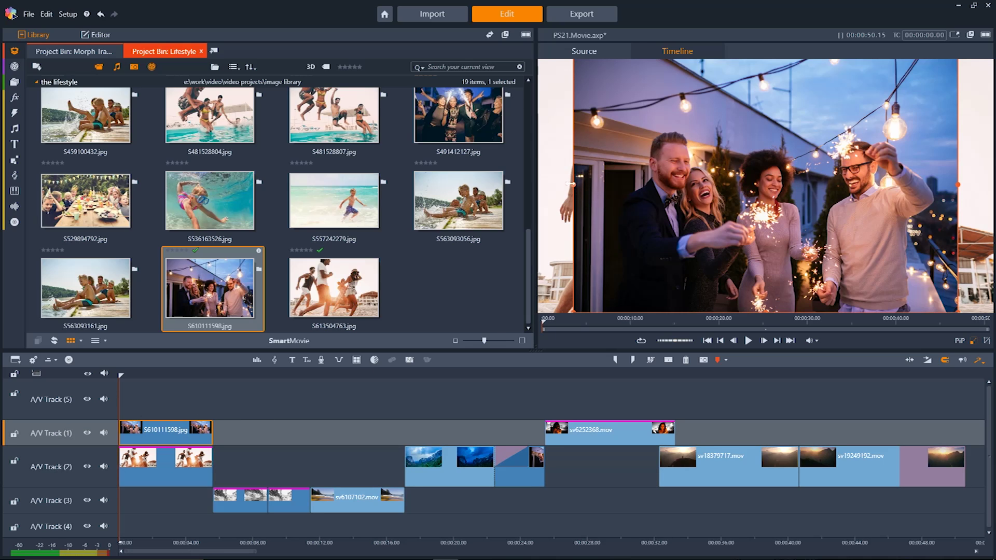
pyautogui.moveTo(571, 184); pyautogui.dragTo(791, 190)
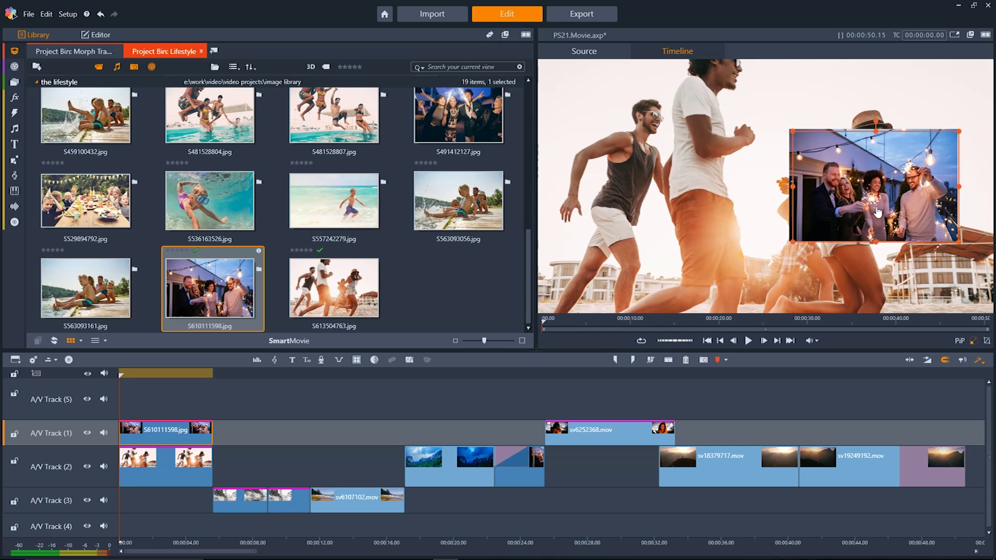
pyautogui.moveTo(877, 213); pyautogui.dragTo(936, 236)
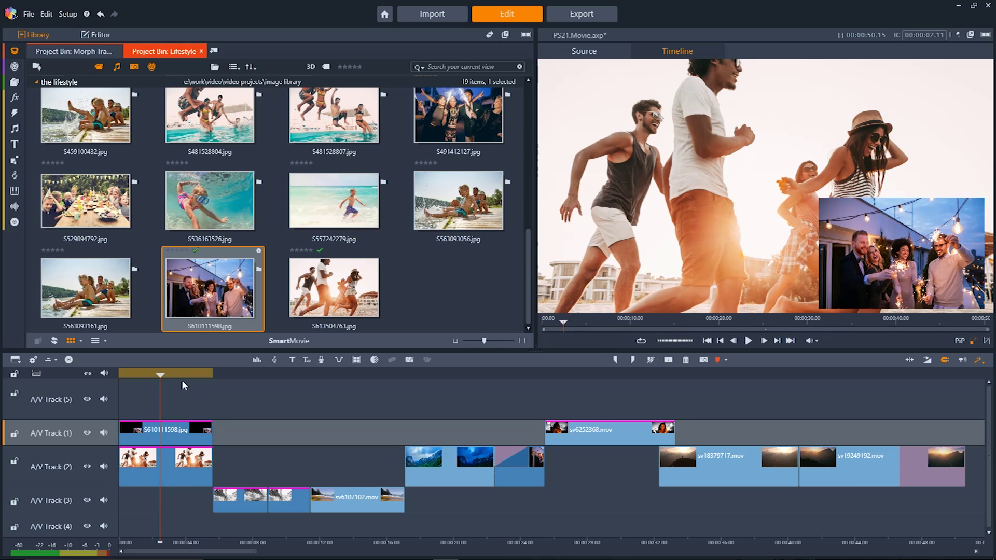
pyautogui.click(167, 434)
pyautogui.press('Delete')
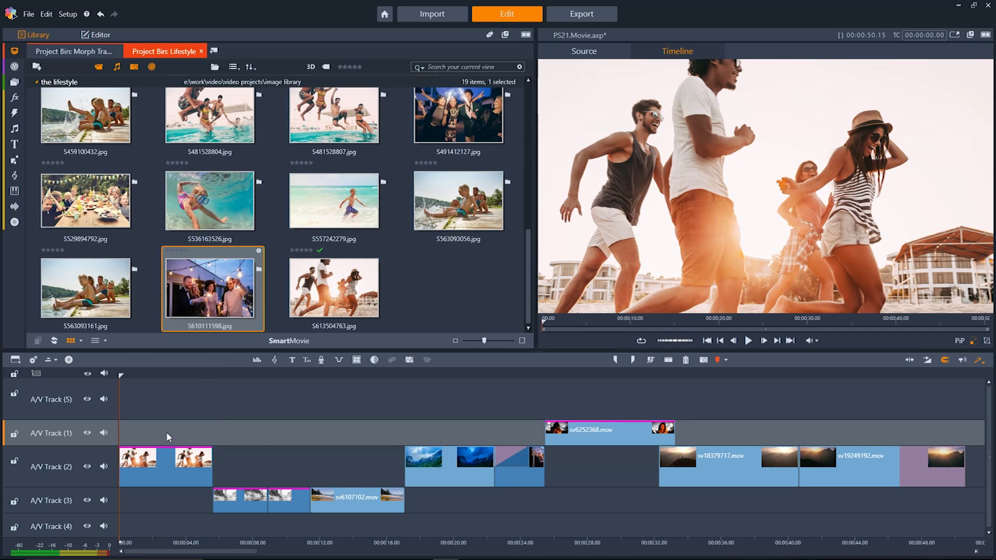
# - Apply the animated Slow Zoom Out pan-and-zoom preset to the opening beach photo and play it
pyautogui.click(166, 458)
pyautogui.moveTo(136, 374); pyautogui.dragTo(107, 405)
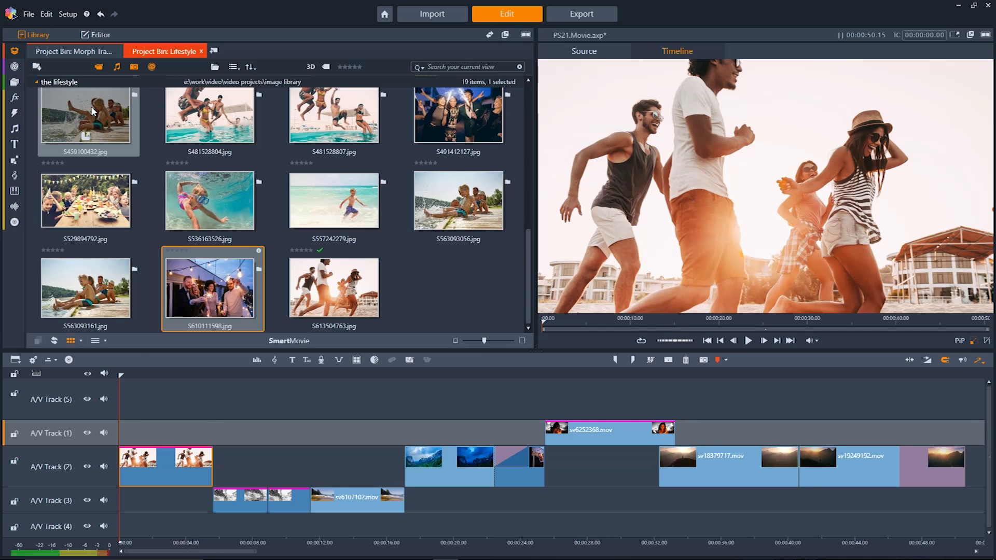
pyautogui.click(100, 34)
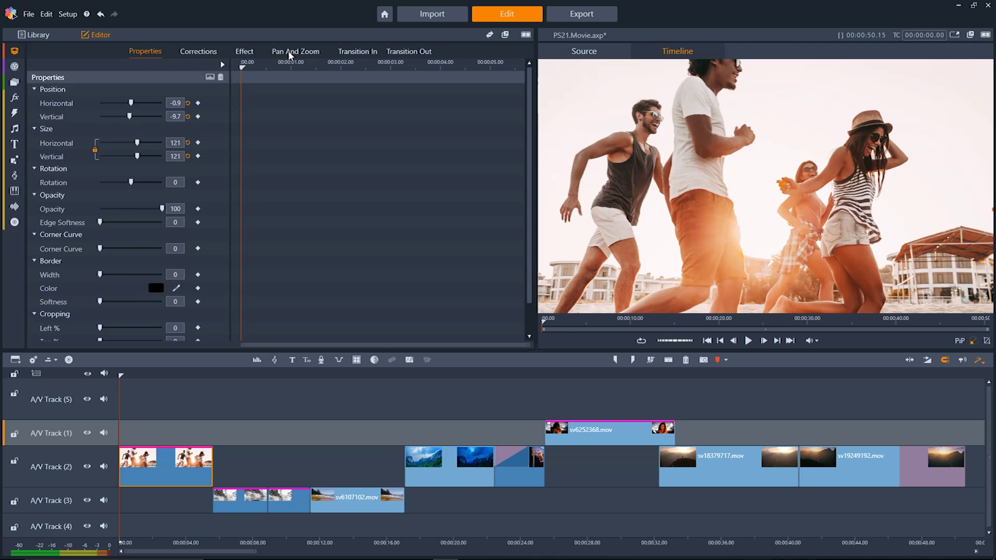
pyautogui.click(298, 50)
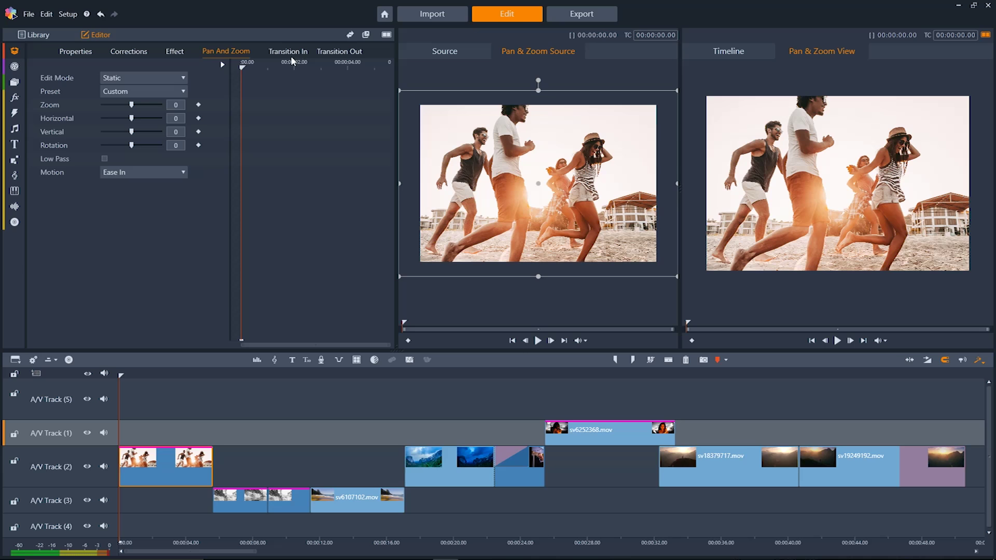
pyautogui.click(181, 79)
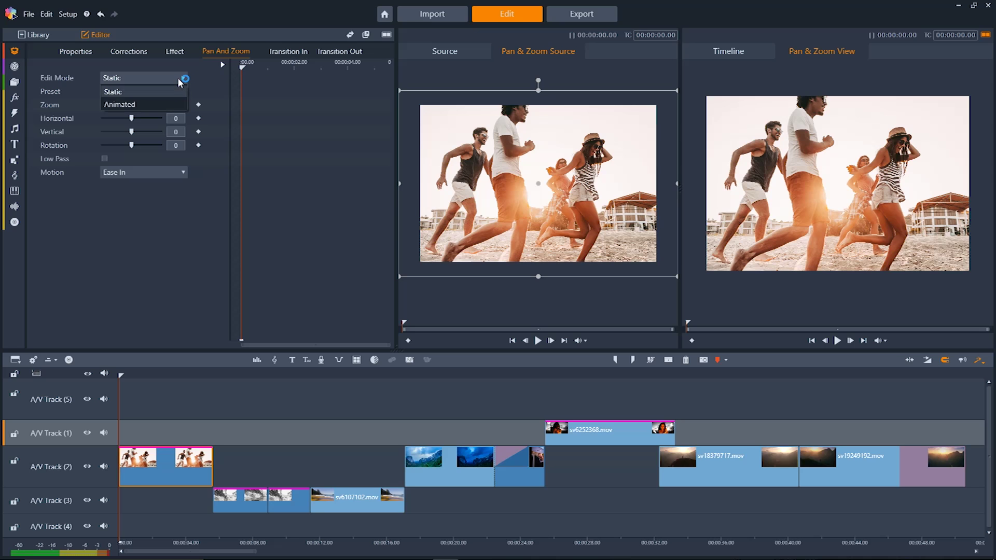
pyautogui.click(157, 105)
pyautogui.click(157, 93)
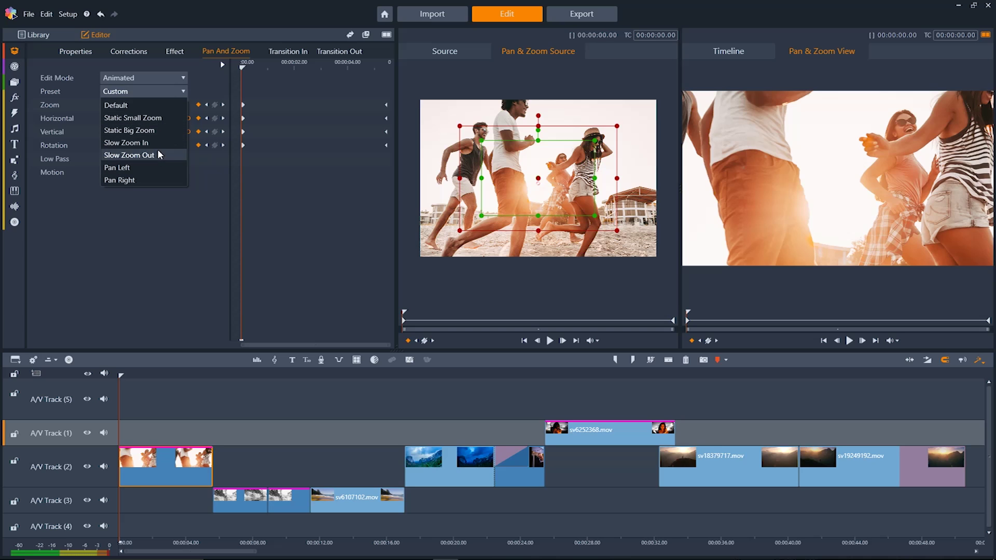
pyautogui.click(160, 152)
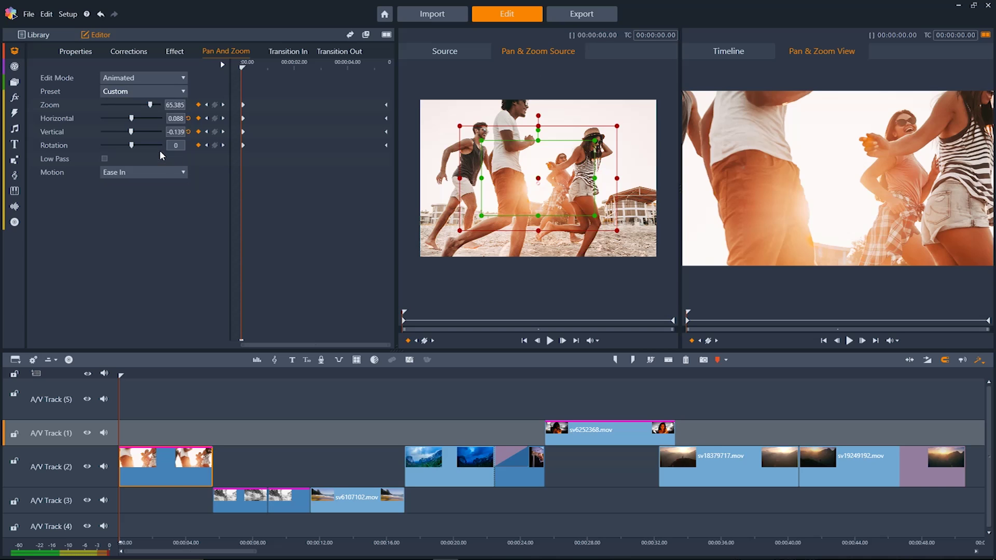
pyautogui.click(849, 341)
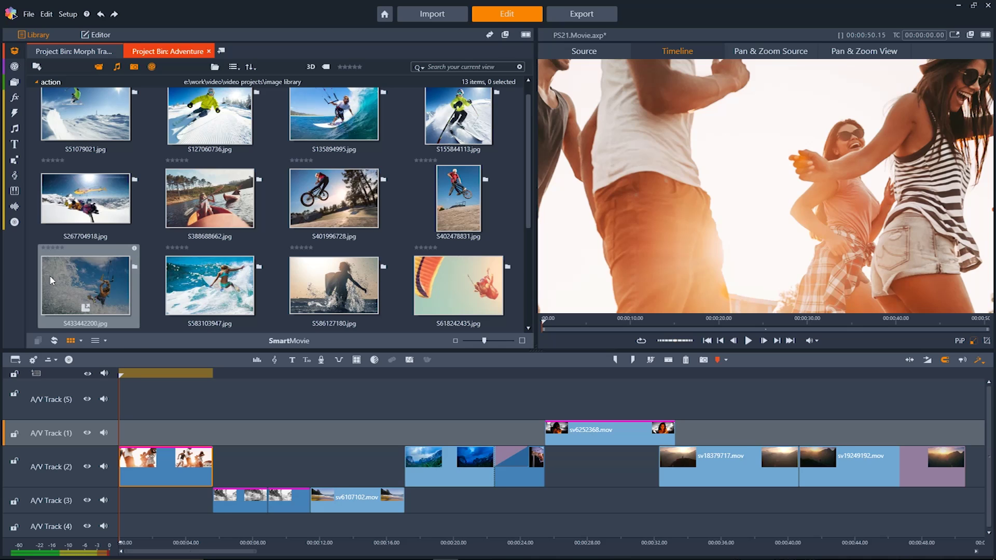
# - Drag the Creative Pack V1 title Your Text Here 165 onto the start of A/V Track (1)
pyautogui.click(14, 157)
pyautogui.click(15, 145)
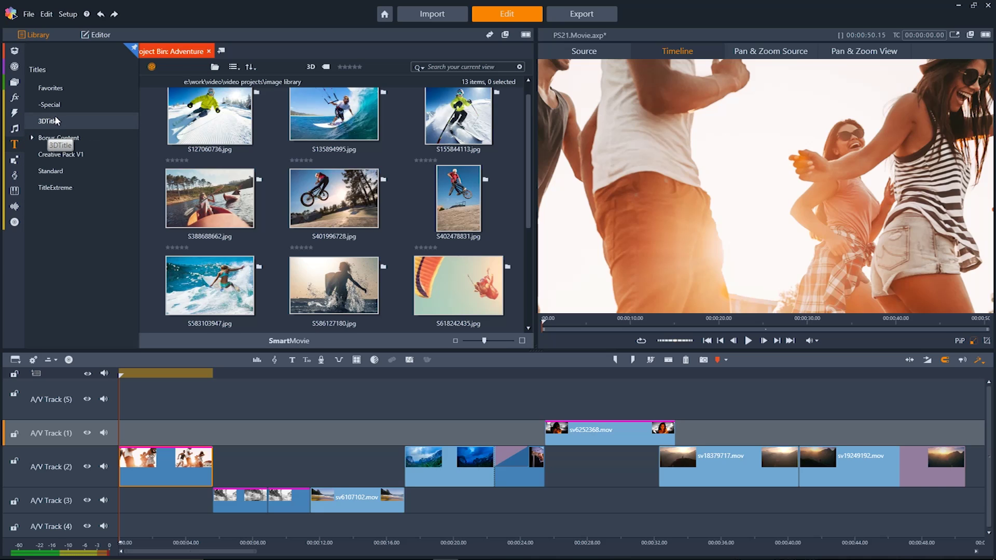
pyautogui.click(72, 155)
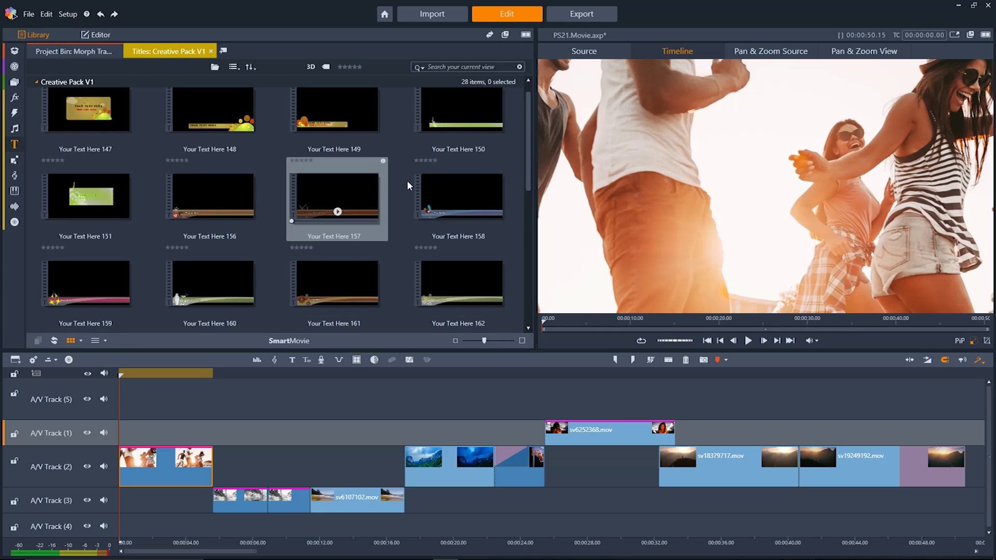
pyautogui.moveTo(528, 161); pyautogui.dragTo(536, 240)
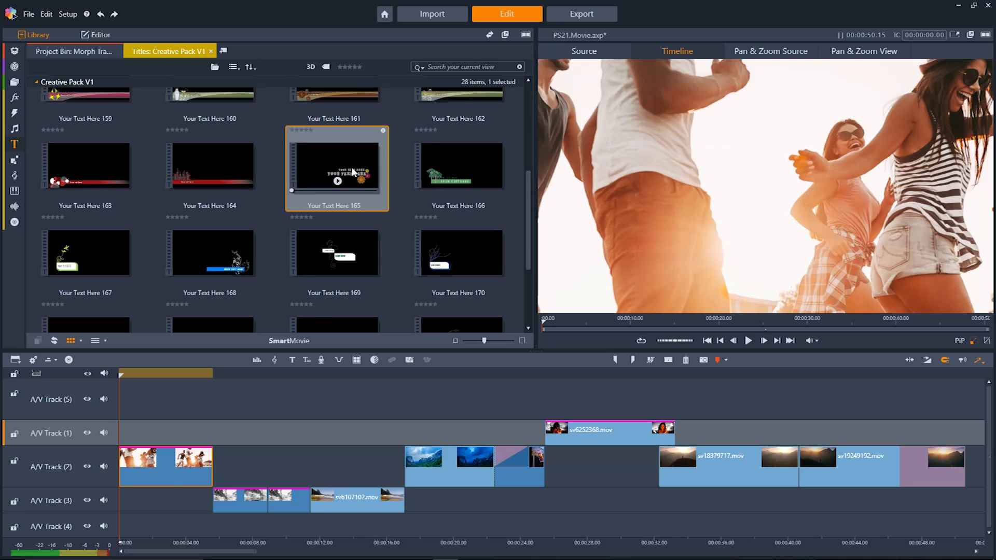
pyautogui.moveTo(337, 171); pyautogui.dragTo(148, 435)
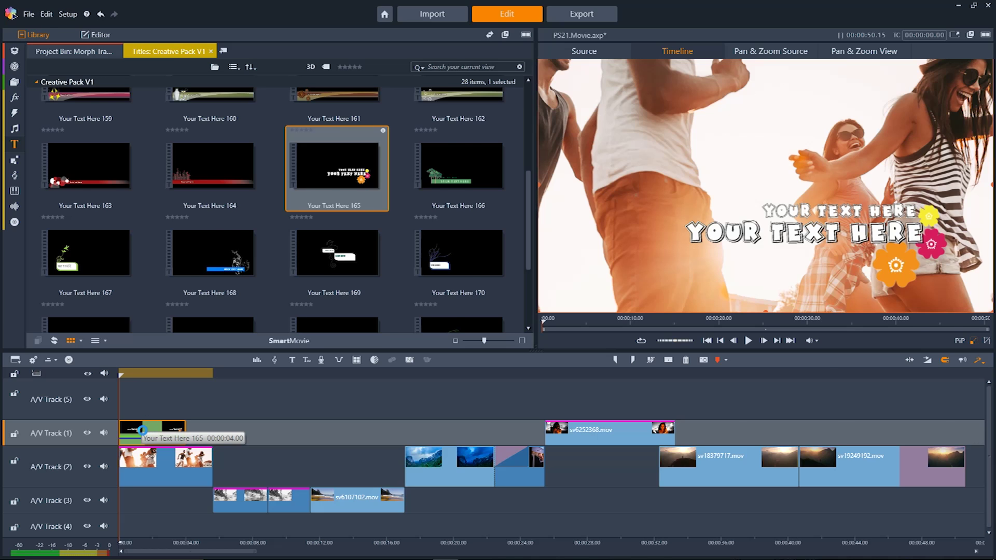
# - Replace the title's placeholder lines with 'Winter getaway' above 'Hawaii 2017' and close the editor
pyautogui.doubleClick(143, 430)
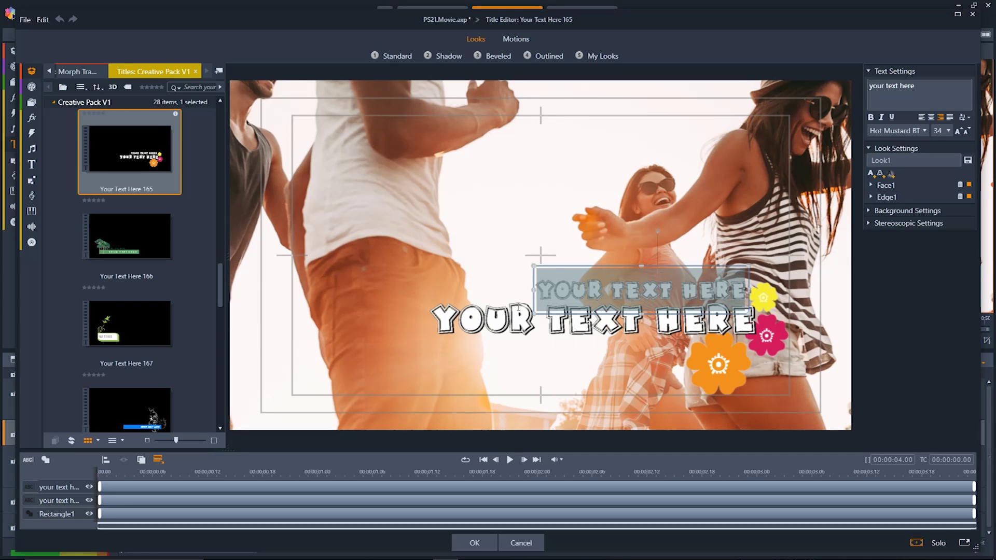
pyautogui.press('Delete')
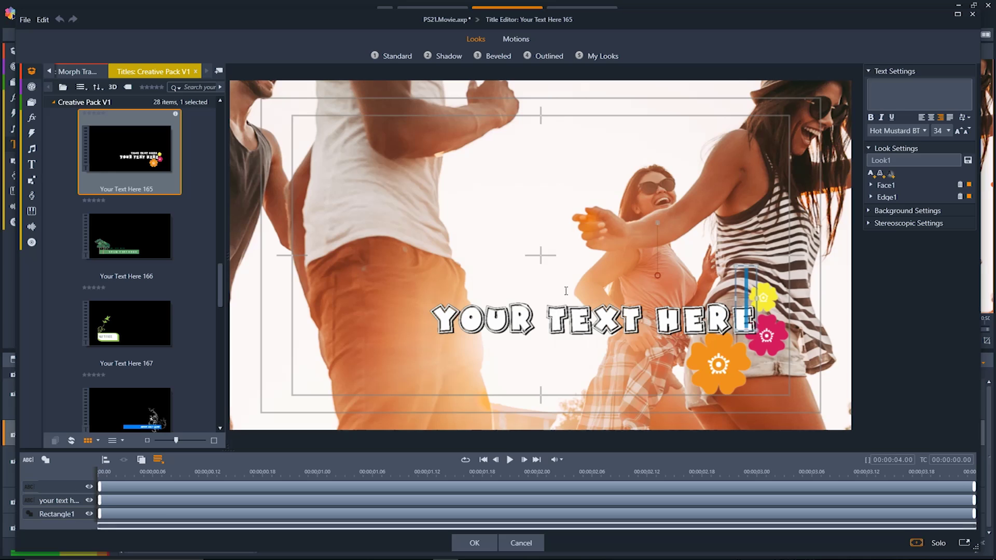
pyautogui.write('Winter getaway')
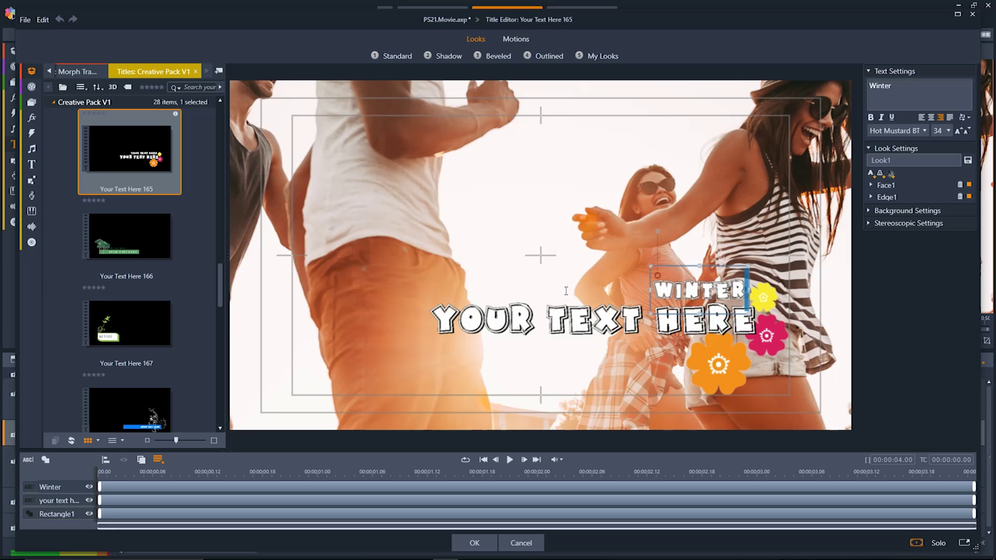
pyautogui.doubleClick(526, 319)
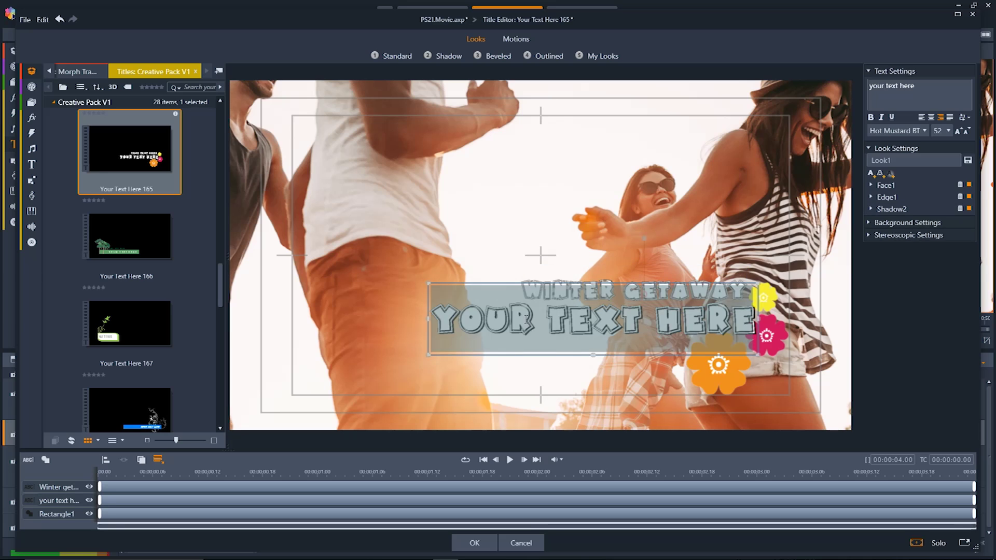
pyautogui.write('Hawaii 2017')
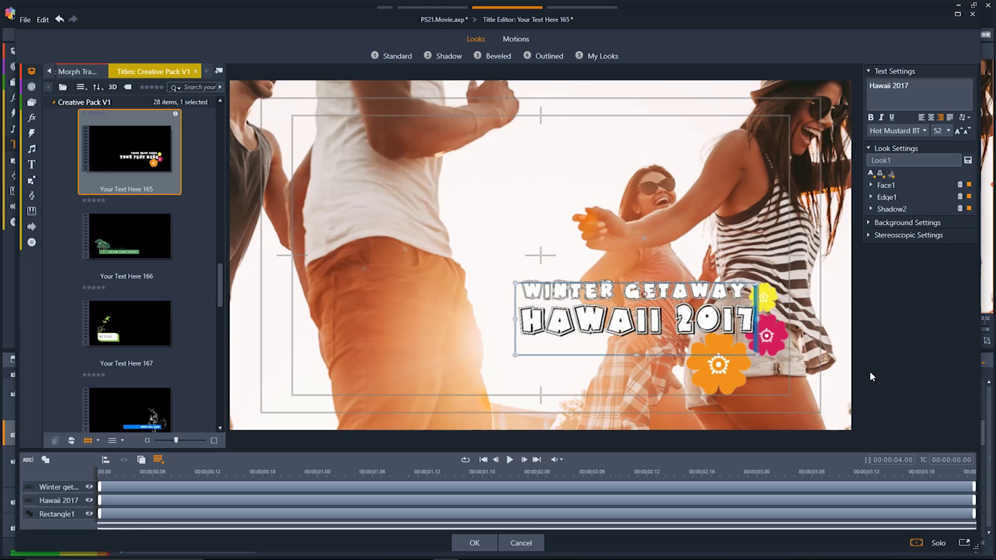
pyautogui.click(474, 543)
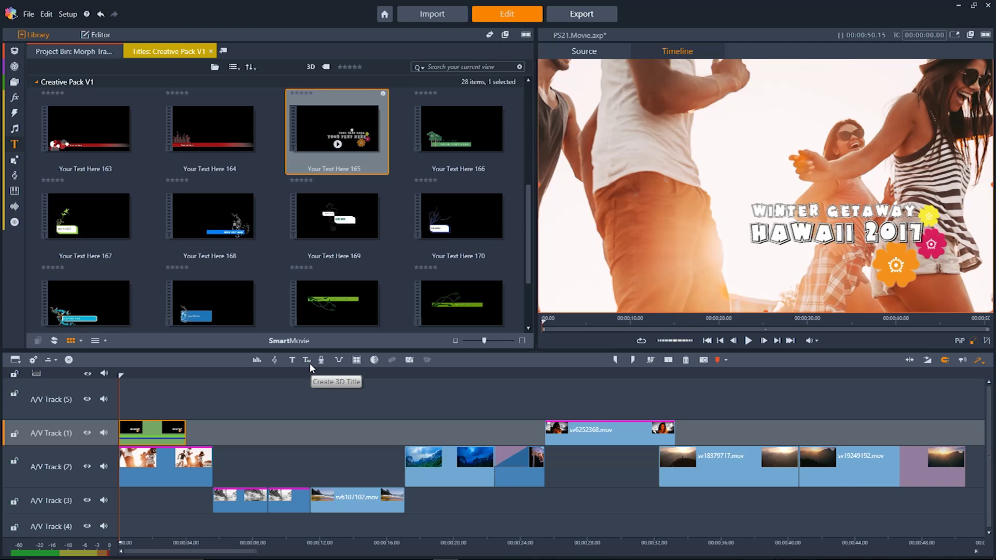
# - Pick a 3D title from the 3DTitle collection for the 'Hawaii 2017' title over the hikers shot
pyautogui.moveTo(17, 147)
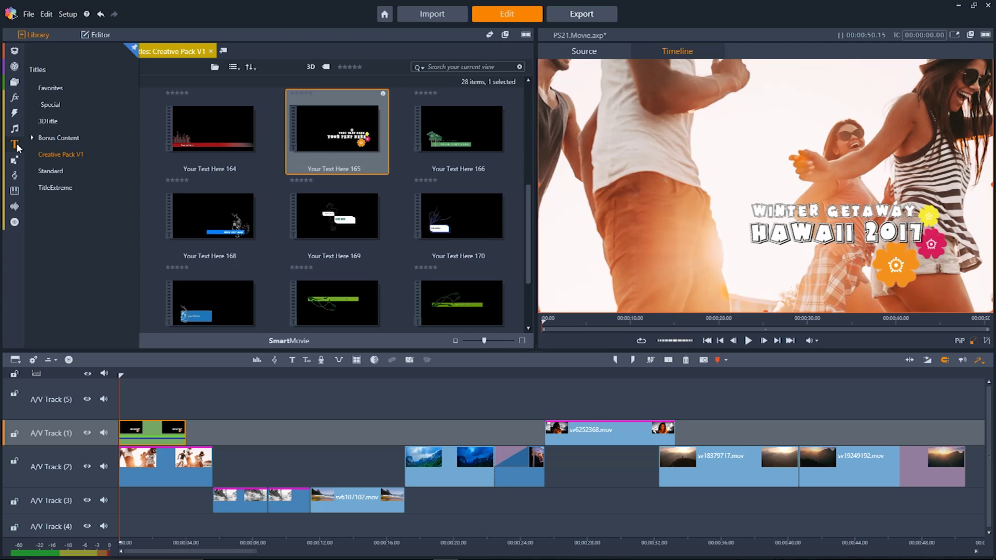
pyautogui.click(46, 121)
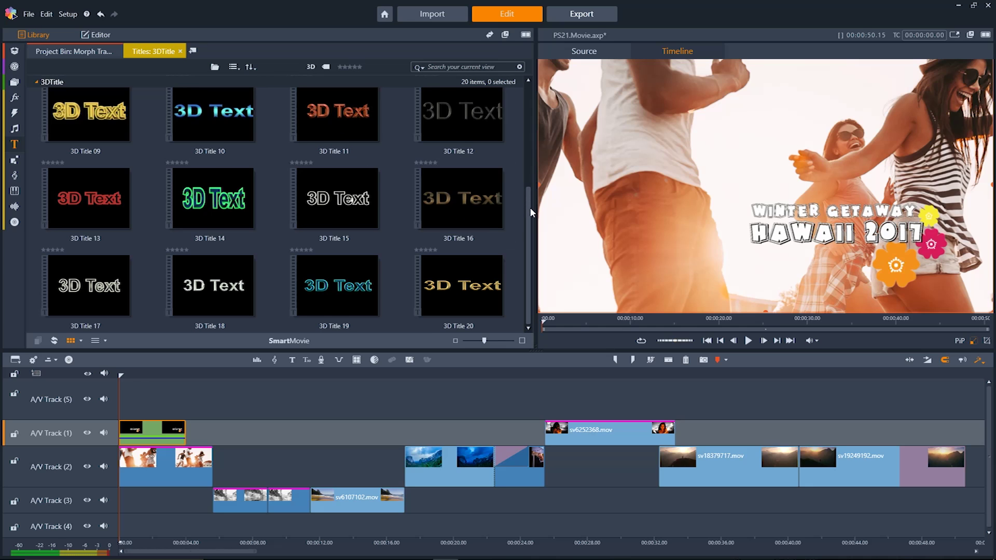
pyautogui.moveTo(526, 206); pyautogui.dragTo(517, 103)
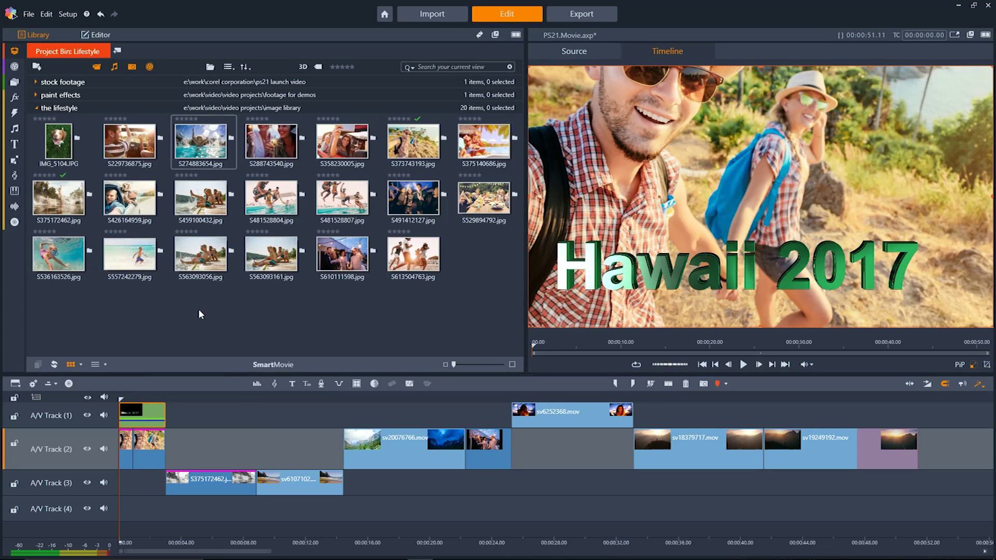
# - Drop NewBlue Video Essentials V's Selective Color (Flesh Tones) effect onto sv6252368.mov
pyautogui.moveTo(13, 69)
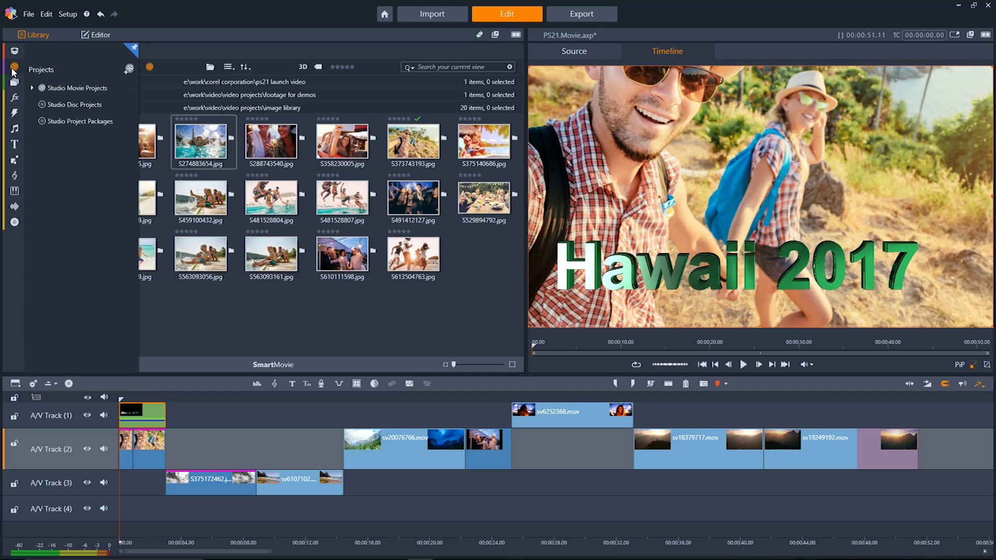
pyautogui.moveTo(15, 99)
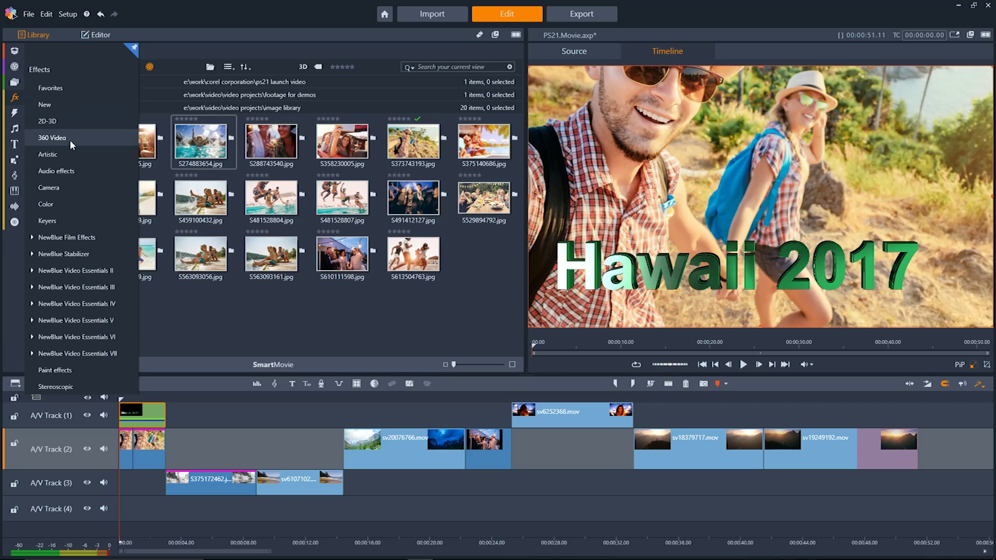
pyautogui.click(94, 320)
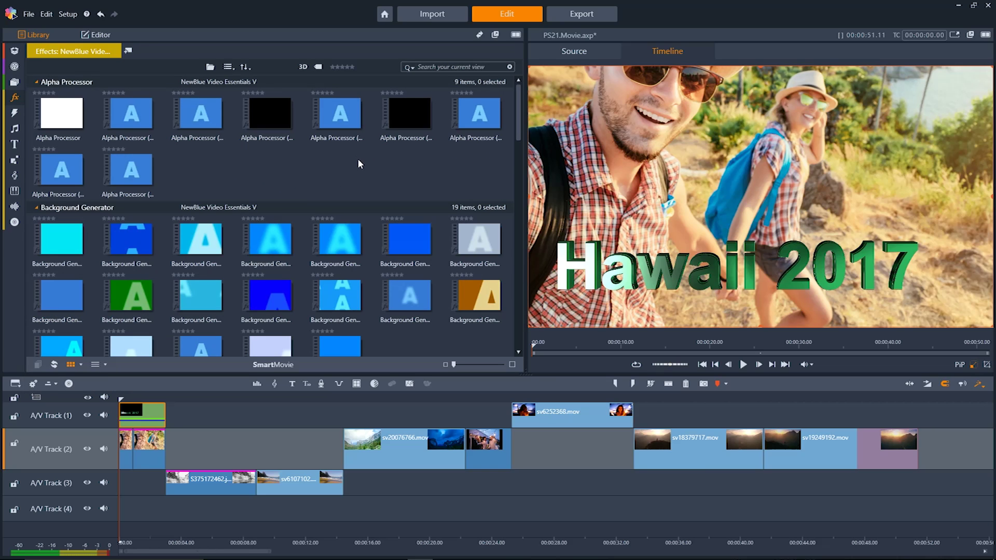
pyautogui.moveTo(518, 111); pyautogui.dragTo(509, 253)
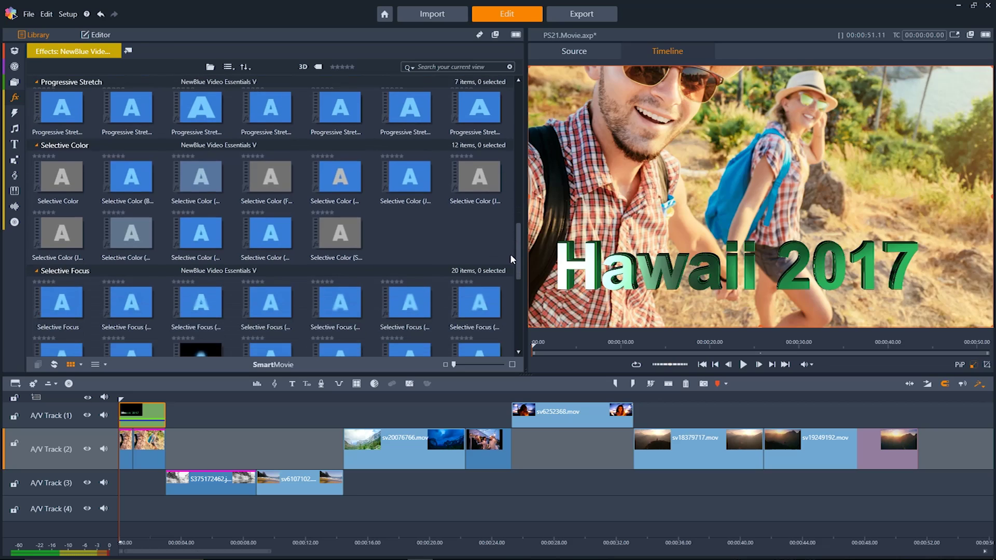
pyautogui.click(131, 169)
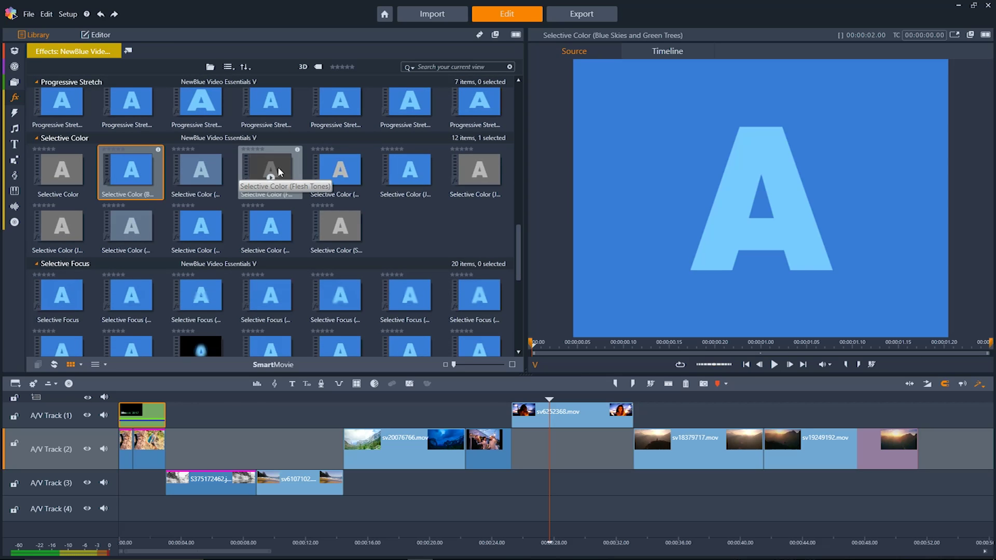
pyautogui.moveTo(274, 166); pyautogui.dragTo(584, 398)
# - Open sv6252368.mov's Selective Color settings and sample the orange glow as the first tint
pyautogui.click(567, 420)
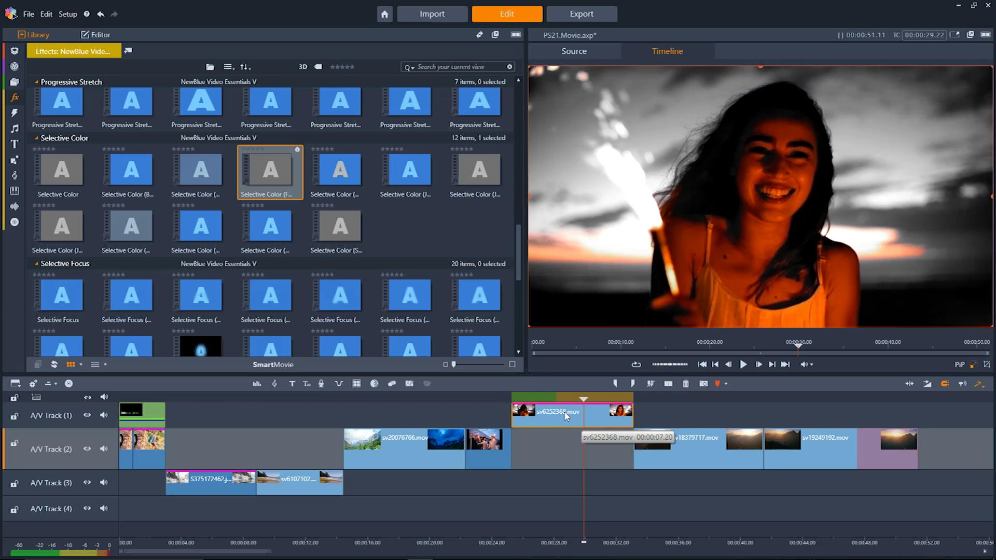
pyautogui.click(99, 34)
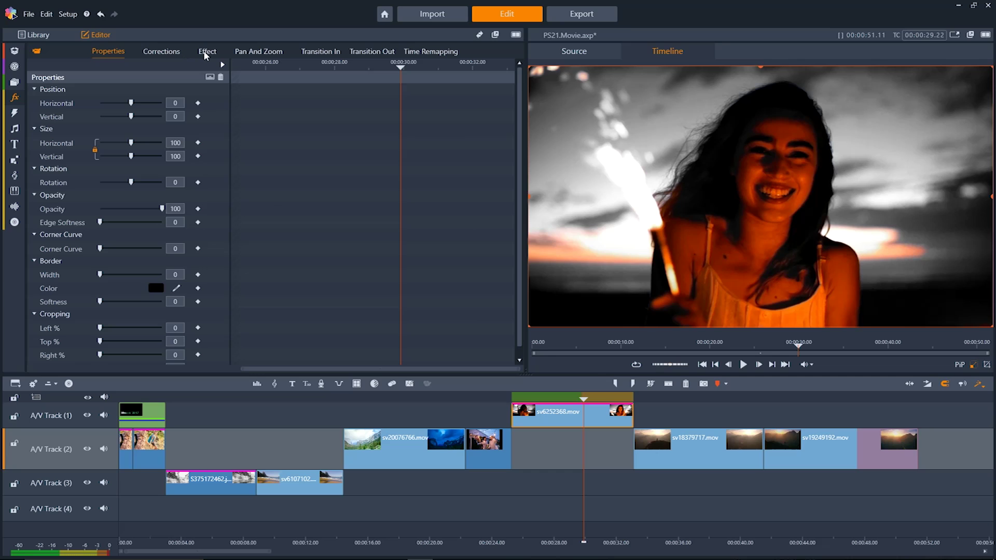
pyautogui.click(207, 52)
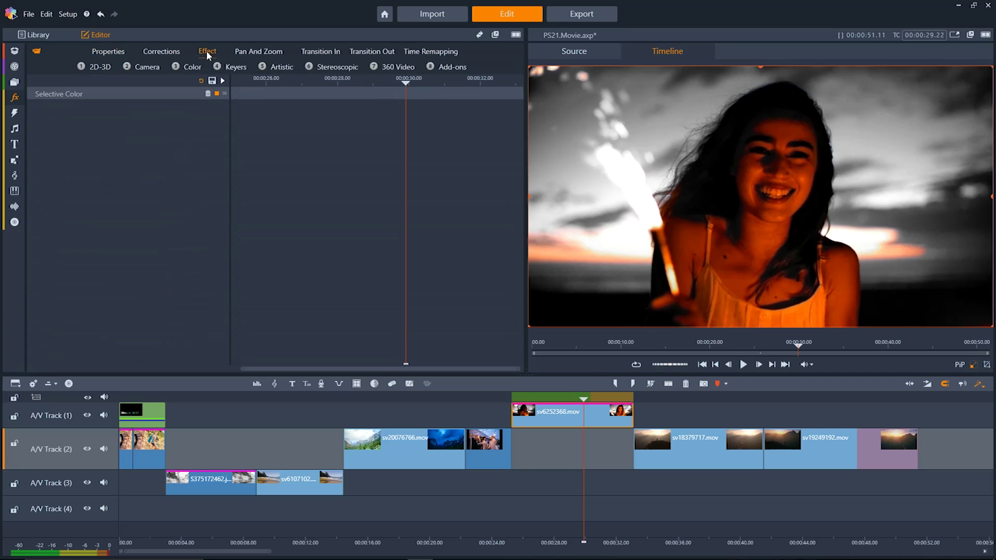
pyautogui.click(166, 92)
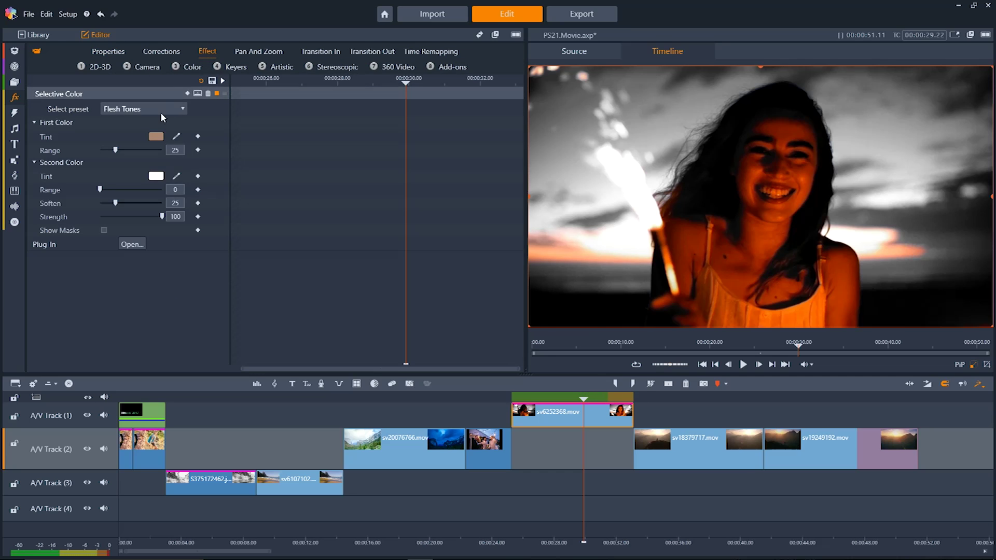
pyautogui.click(156, 136)
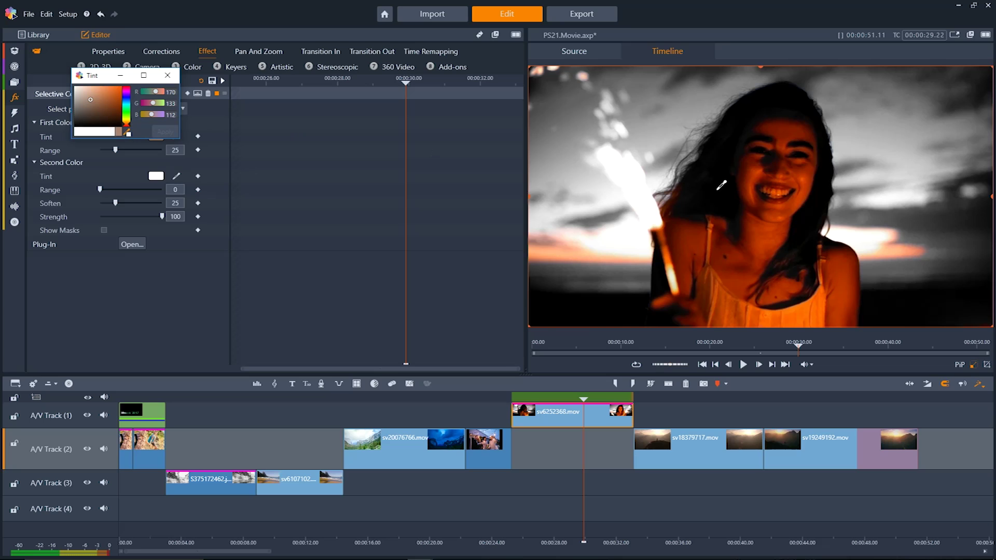
pyautogui.click(755, 180)
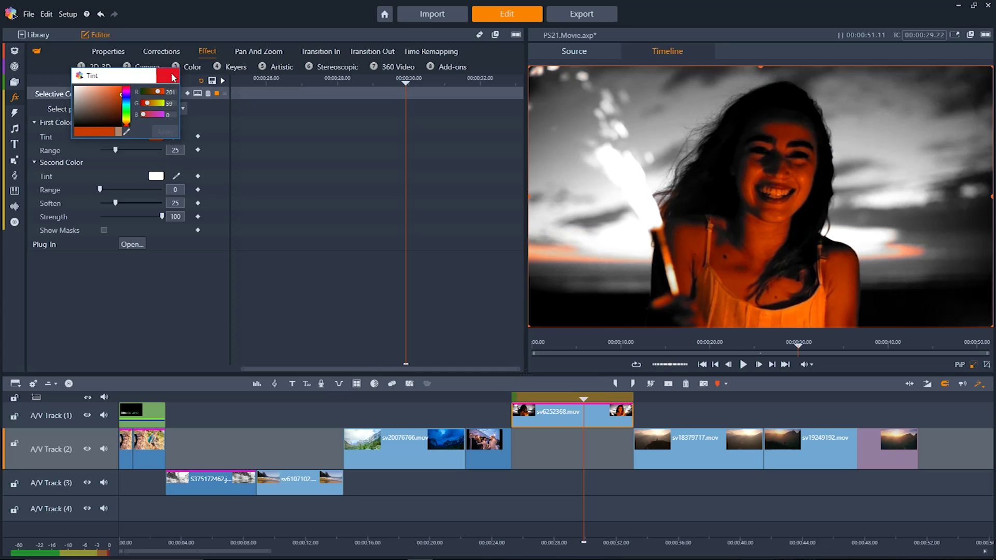
pyautogui.click(167, 75)
# - Sample the dark hair colour as the second tint, then replay from 00:00:27.01 to check it
pyautogui.click(157, 176)
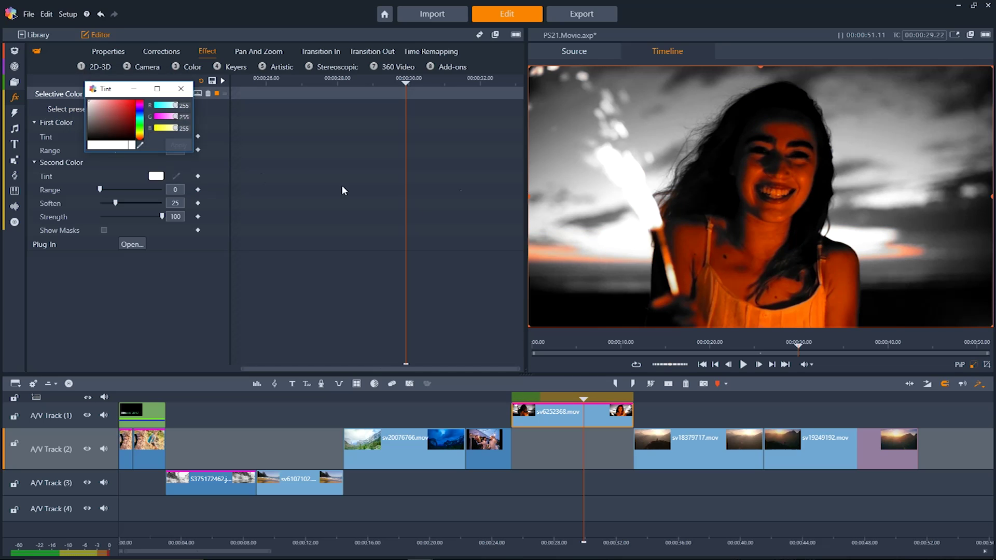
pyautogui.click(140, 147)
pyautogui.click(717, 255)
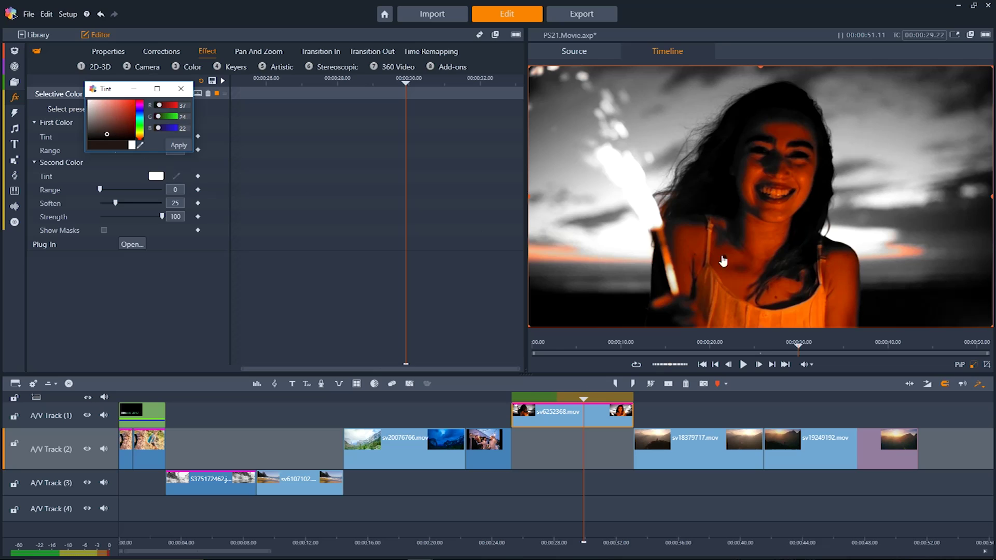
pyautogui.click(178, 146)
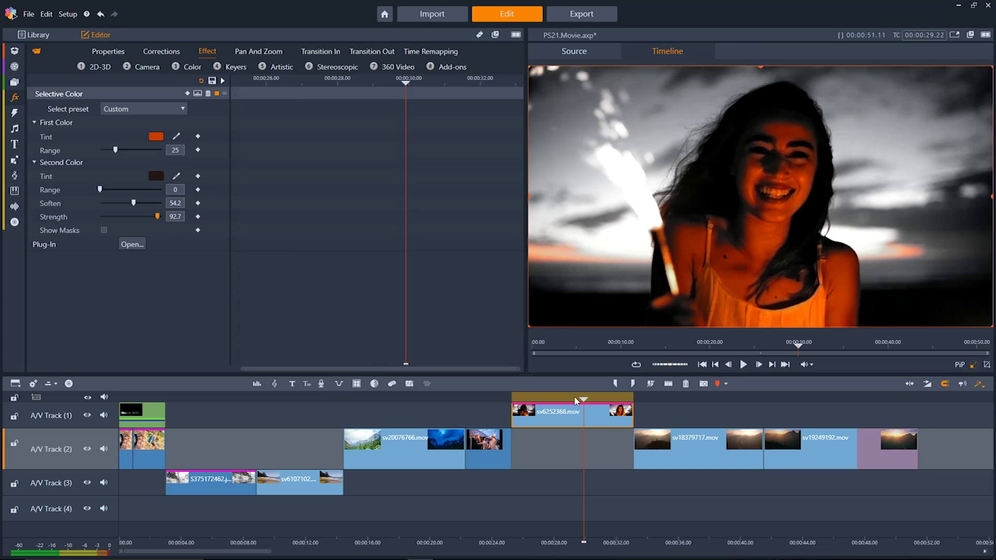
pyautogui.moveTo(575, 401); pyautogui.dragTo(539, 396)
pyautogui.click(743, 366)
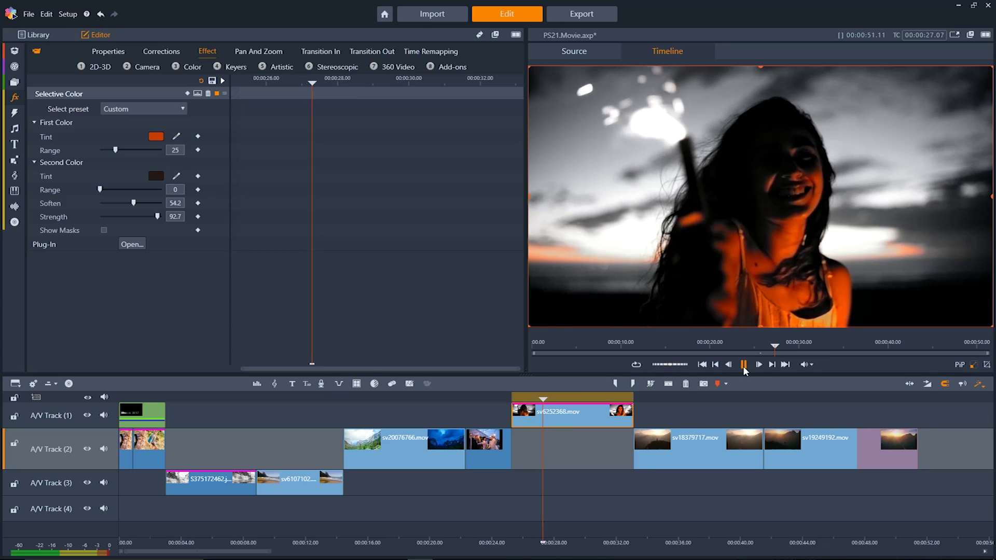
pyautogui.click(743, 365)
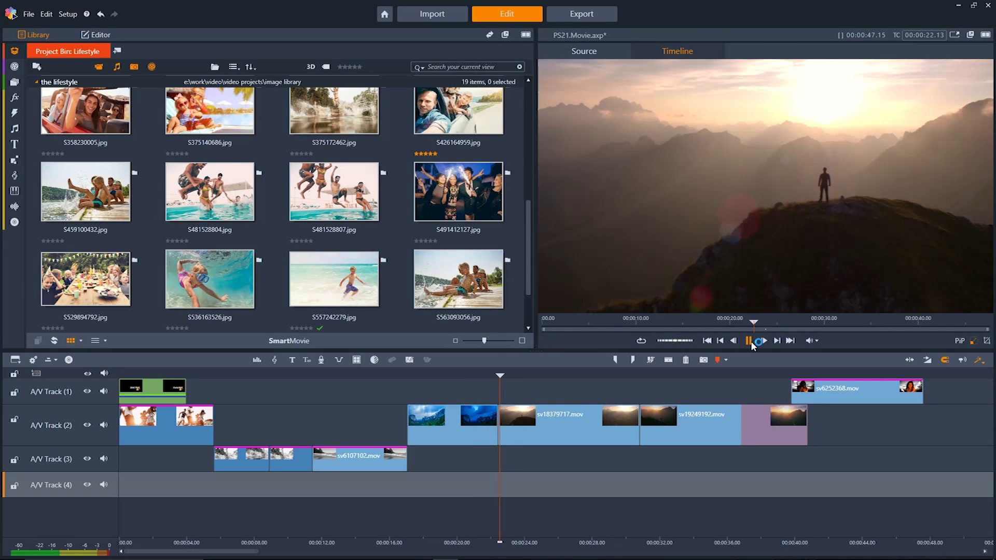
# - Stop playback and show all transitions in the library
pyautogui.click(752, 344)
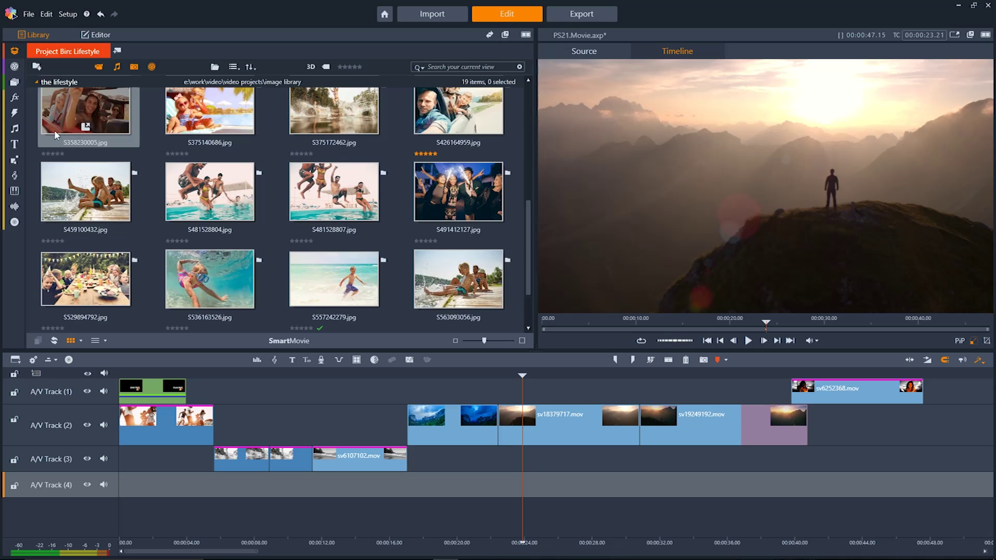
pyautogui.moveTo(18, 119)
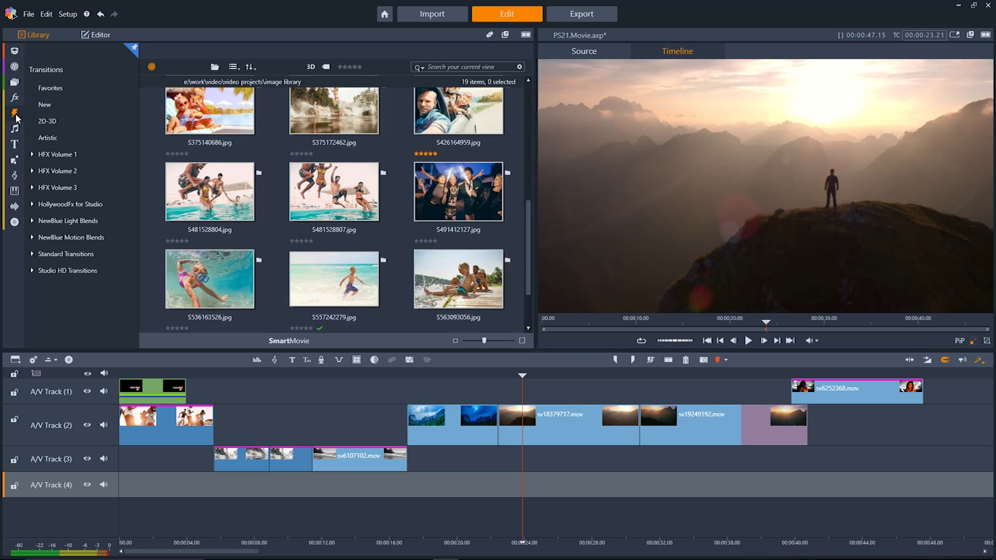
pyautogui.click(61, 71)
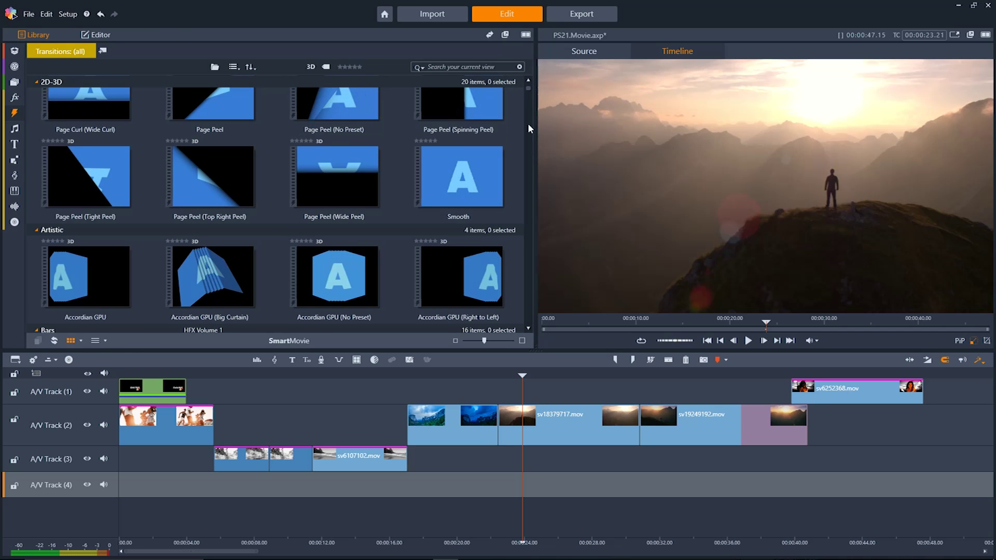
pyautogui.moveTo(530, 88); pyautogui.dragTo(528, 110)
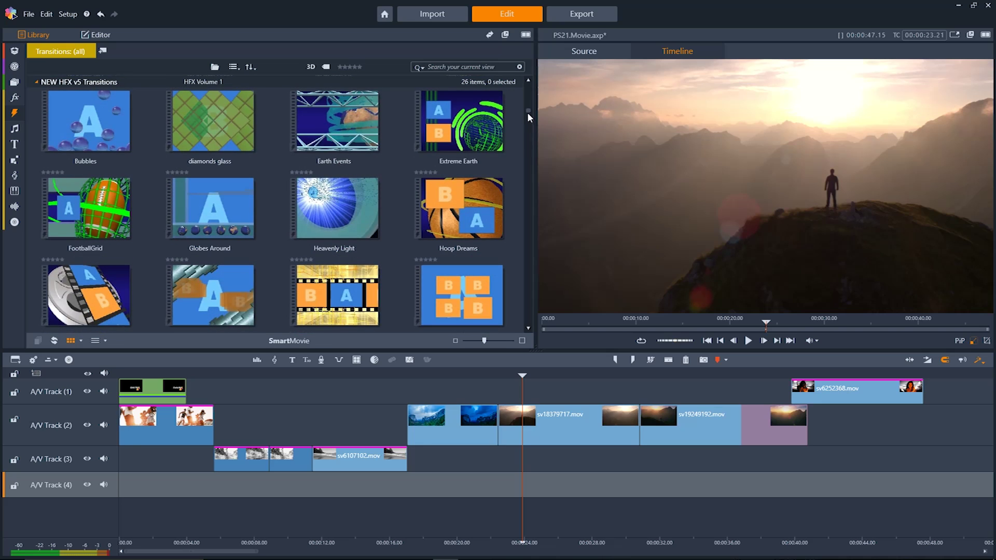
# - Search transitions for 'fa' and drop Light Fade at the start of sv18379717.mov on A/V Track 2
pyautogui.click(472, 68)
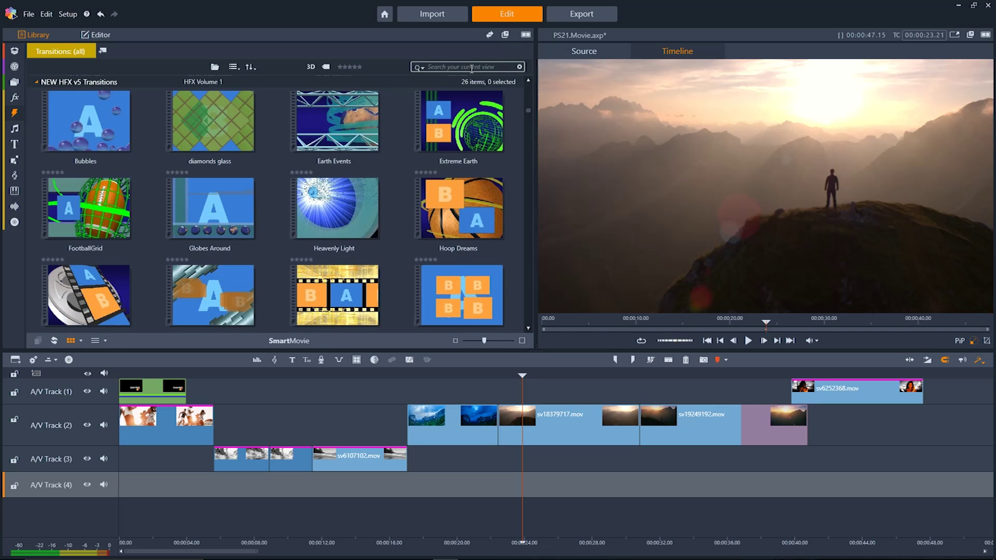
pyautogui.write('fade')
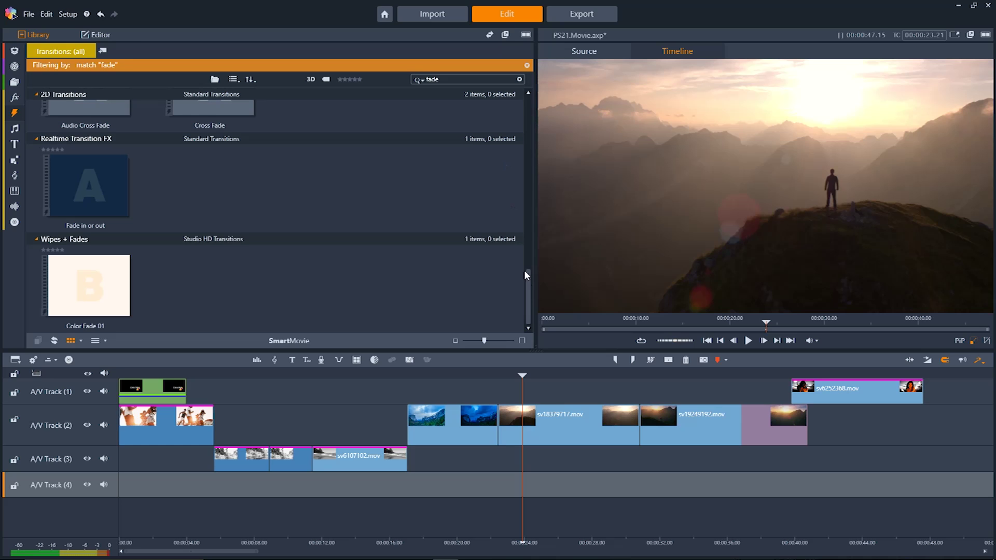
pyautogui.moveTo(527, 285); pyautogui.dragTo(509, 103)
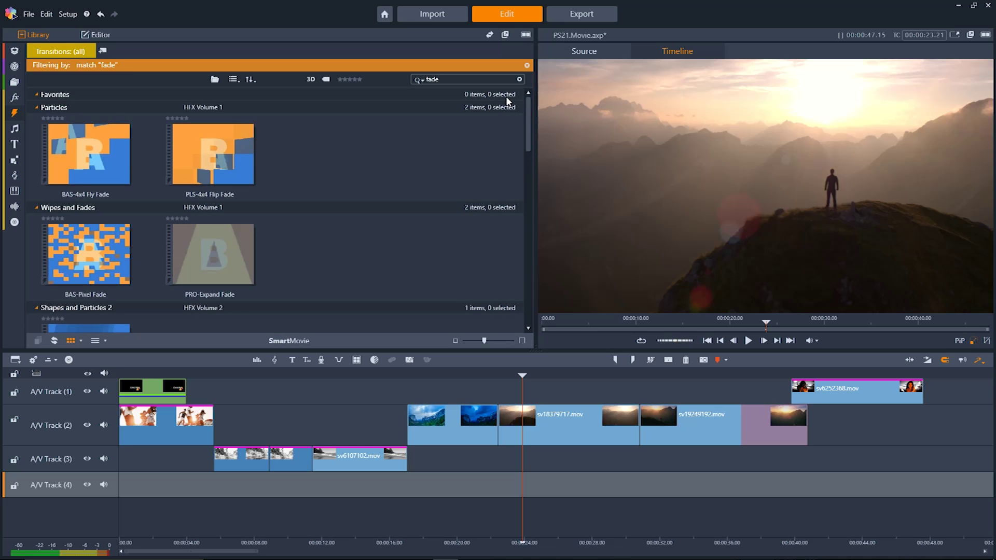
pyautogui.scroll(-5, 509, 116)
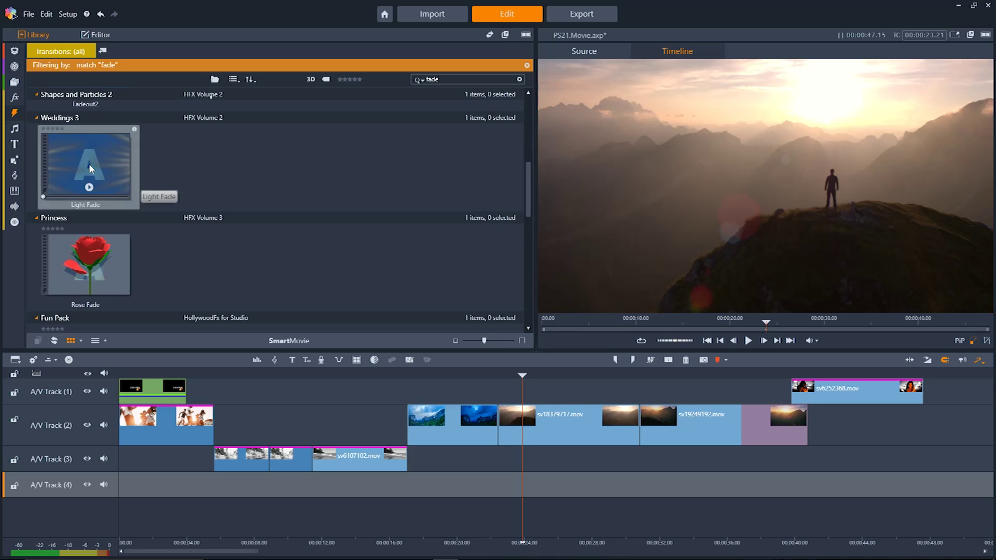
pyautogui.moveTo(89, 164); pyautogui.dragTo(502, 430)
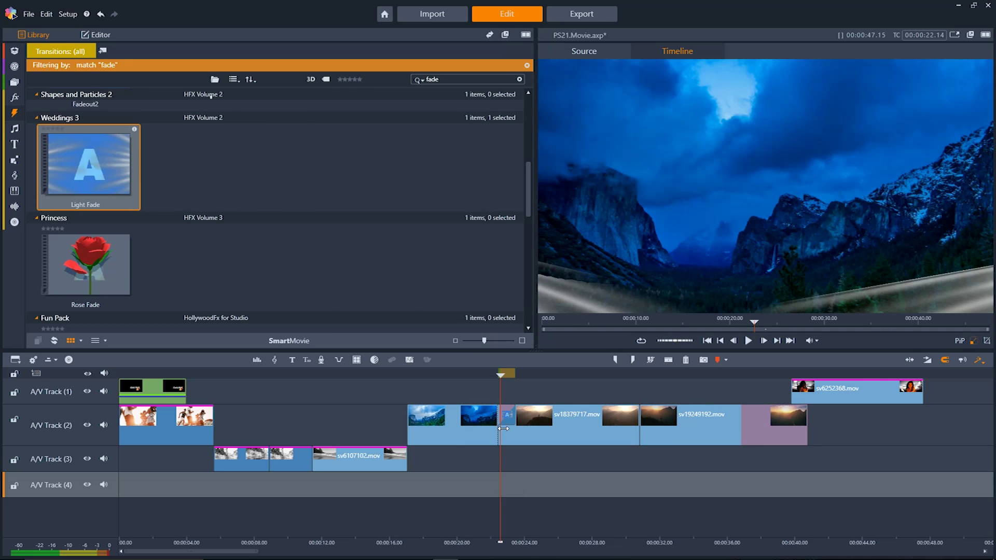
# - Play the movie through the new Light Fade transition to preview it
pyautogui.moveTo(499, 375)
pyautogui.mouseDown()
pyautogui.moveTo(517, 377)
pyautogui.moveTo(499, 378)
pyautogui.mouseUp()
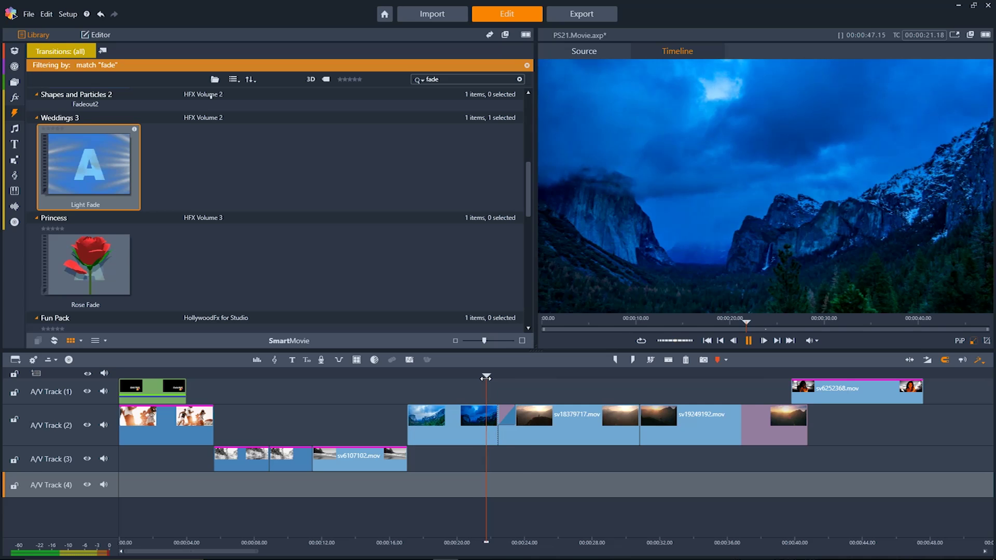
pyautogui.press('space')
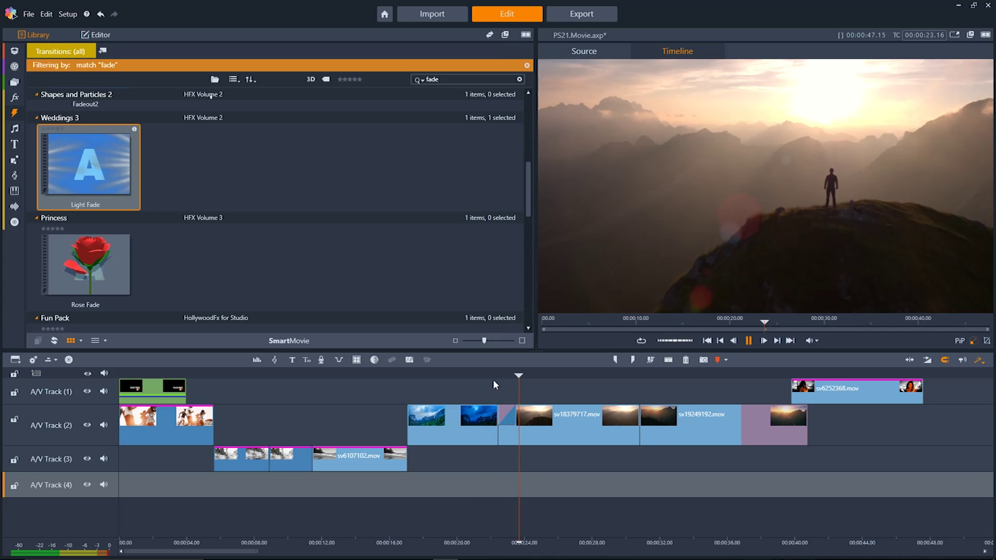
pyautogui.press('space')
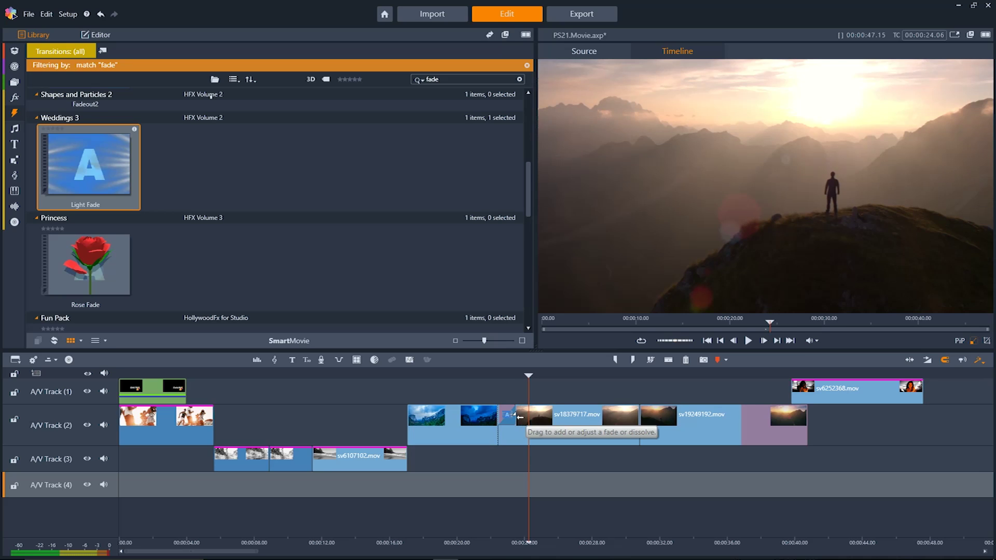
# - Lengthen the Light Fade transition to 01.22, confirm its settings and play back the blend
pyautogui.moveTo(519, 416); pyautogui.dragTo(530, 419)
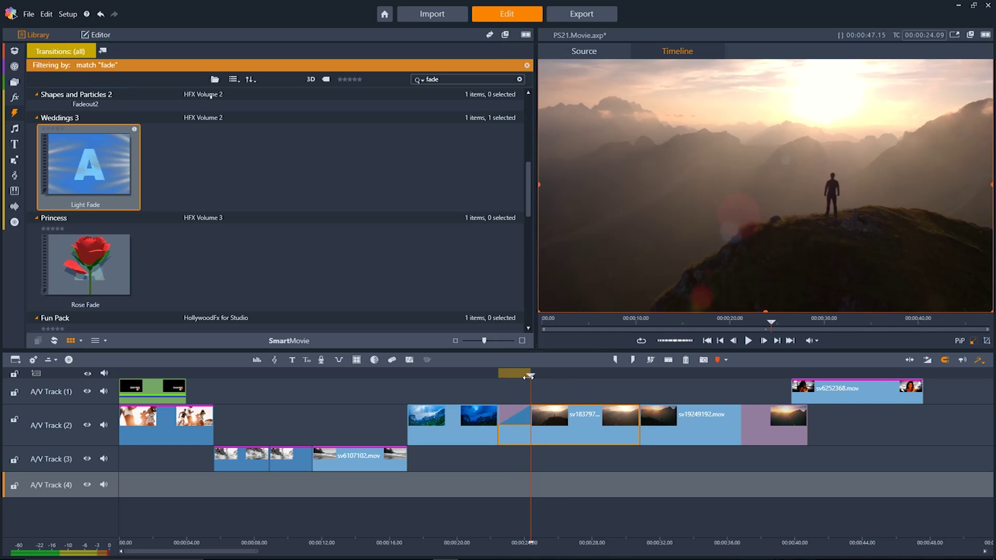
pyautogui.moveTo(528, 377); pyautogui.dragTo(495, 381)
pyautogui.click(513, 412)
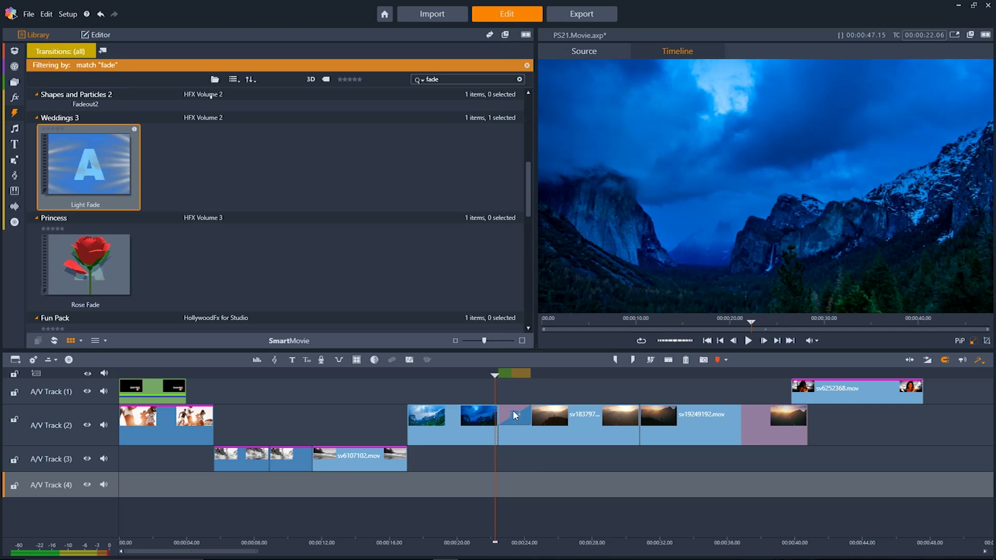
pyautogui.doubleClick(513, 410)
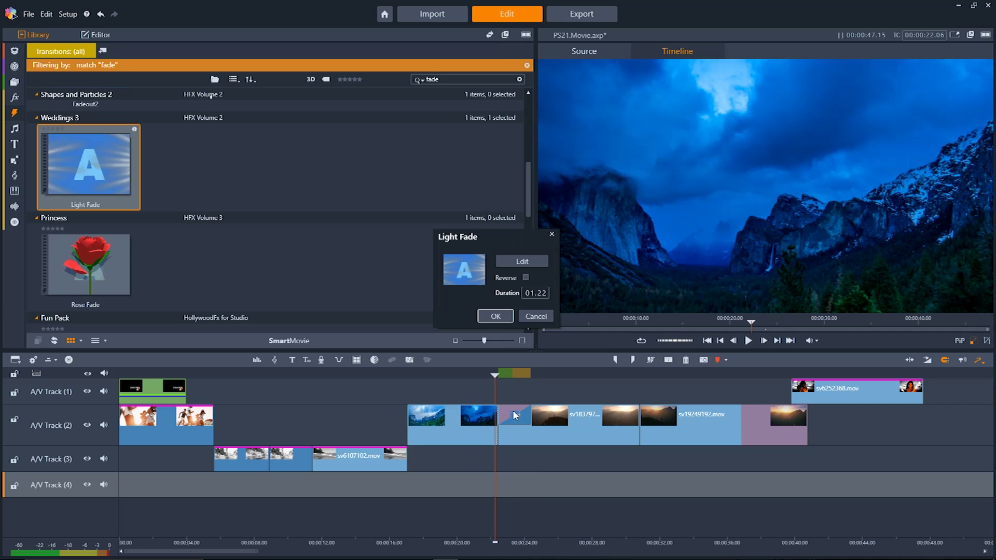
pyautogui.click(496, 316)
pyautogui.moveTo(494, 379); pyautogui.dragTo(537, 382)
pyautogui.click(748, 341)
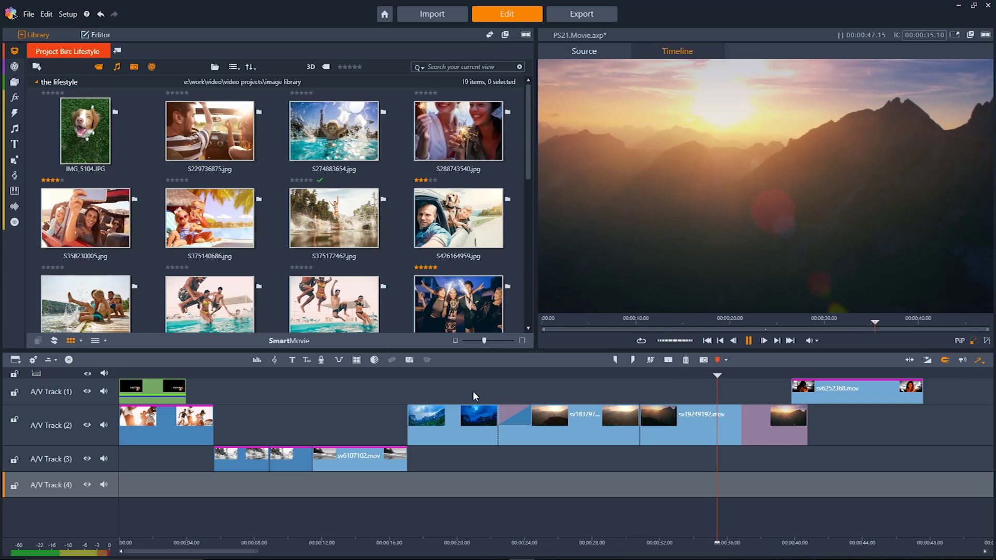
# - Open Scorefitter in the SoundStage library and preview a song
pyautogui.click(749, 341)
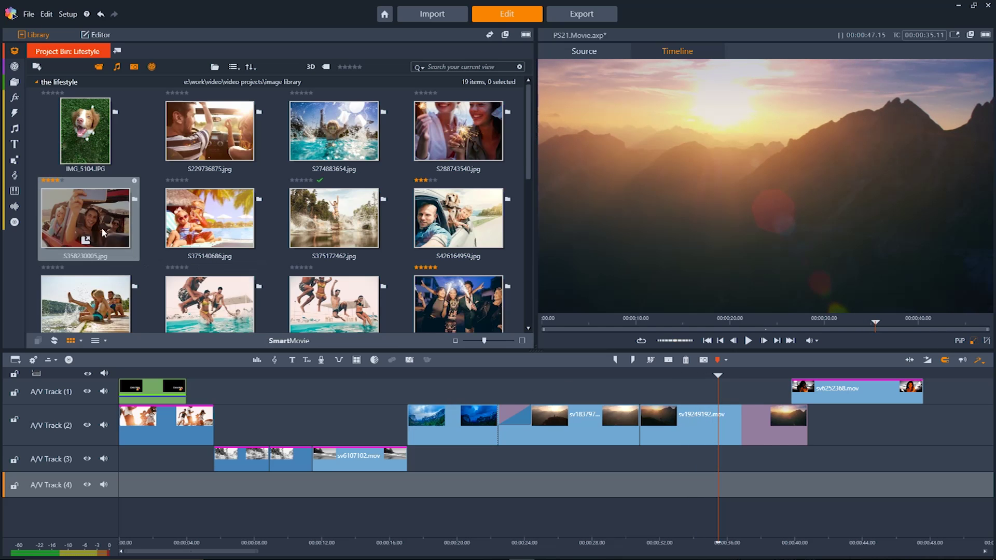
pyautogui.click(14, 176)
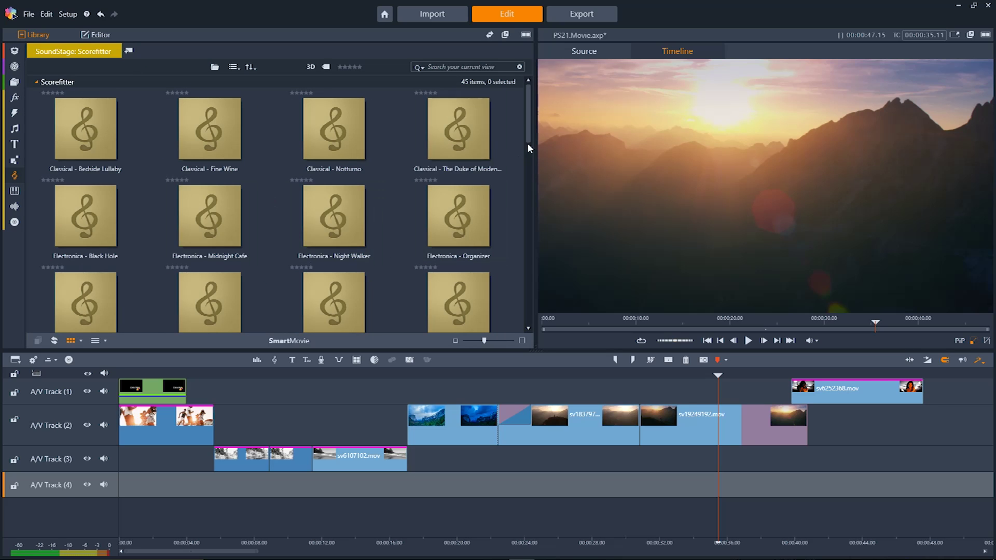
pyautogui.moveTo(530, 133); pyautogui.dragTo(525, 166)
pyautogui.click(323, 170)
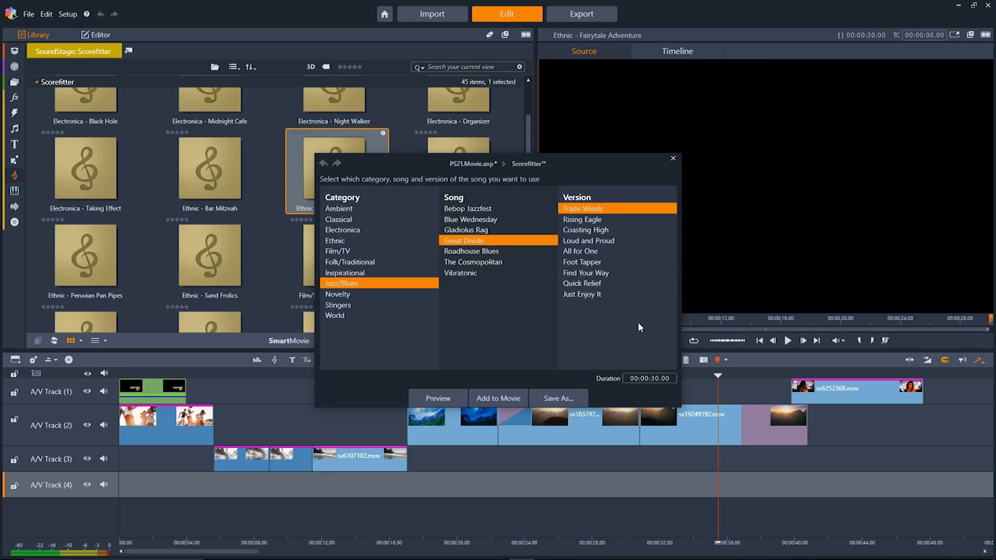
pyautogui.click(438, 399)
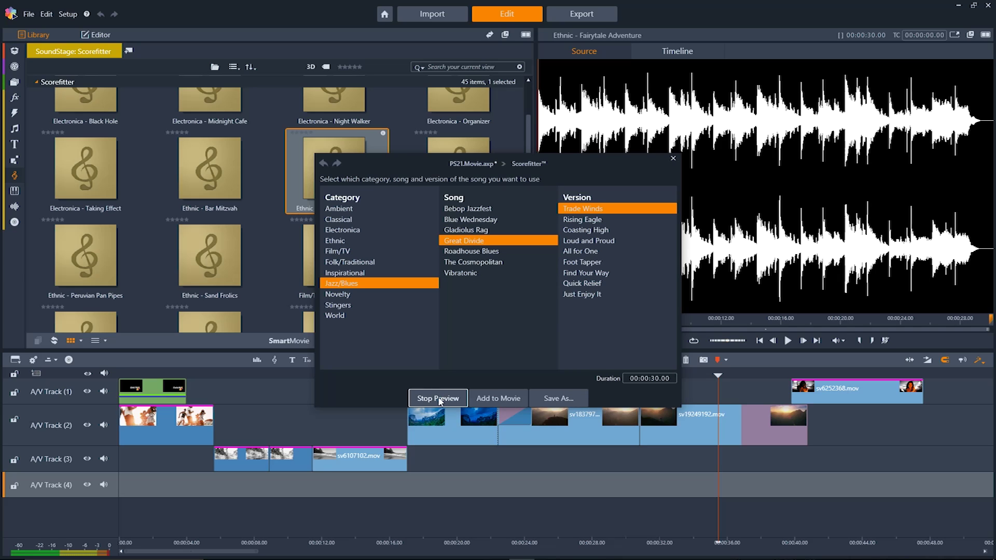
pyautogui.click(439, 398)
# - Set the song duration to 3:30, add it to the movie and move it to the timeline start
pyautogui.click(646, 379)
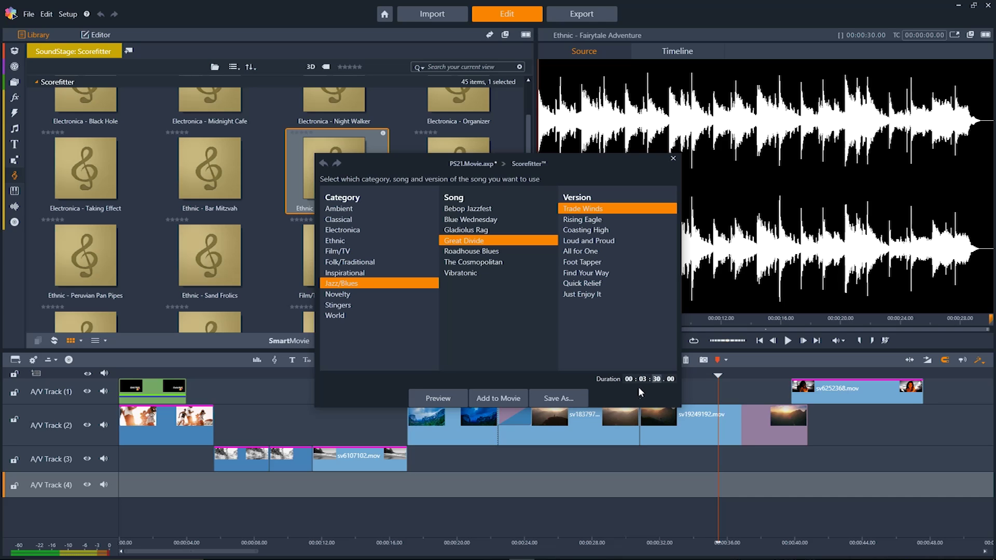
pyautogui.press('Return')
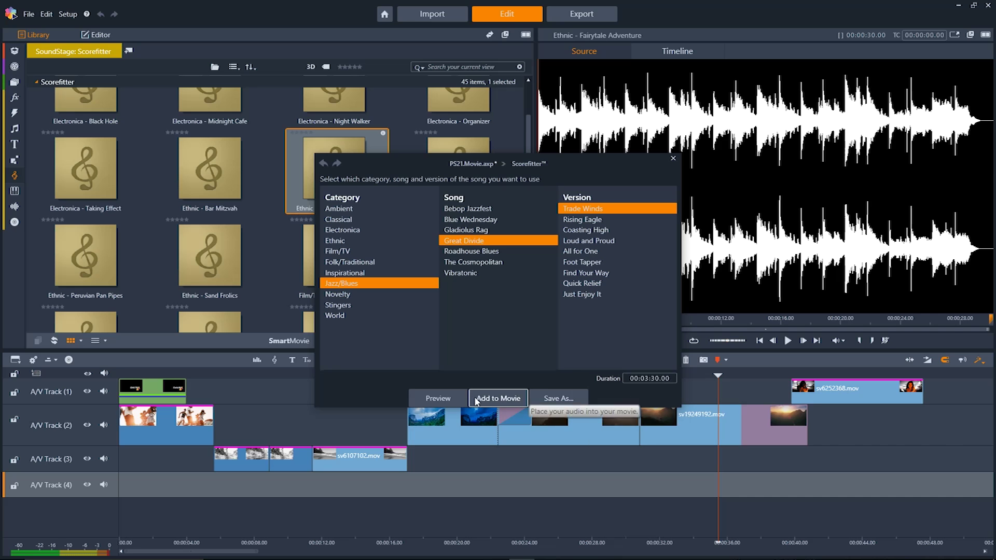
pyautogui.click(476, 399)
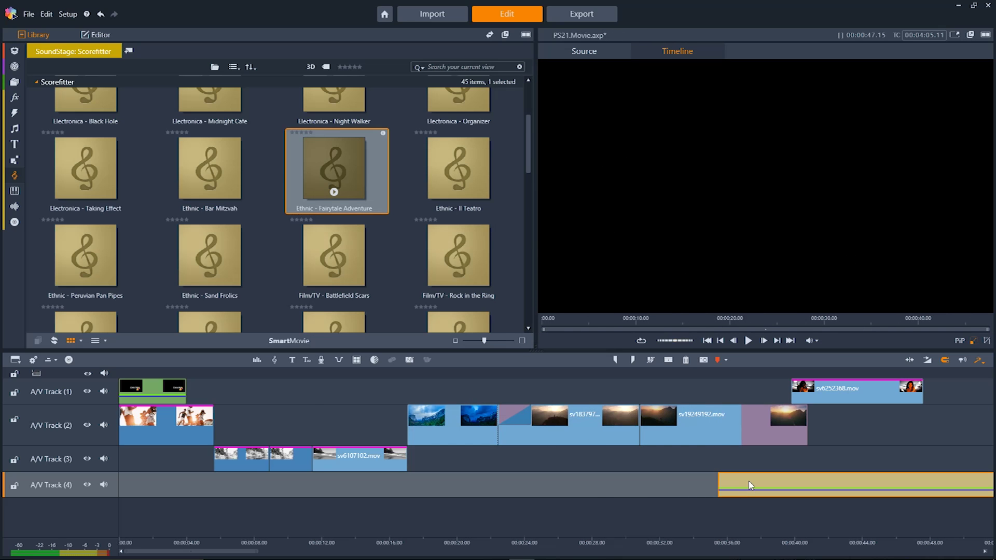
pyautogui.moveTo(748, 485); pyautogui.dragTo(148, 485)
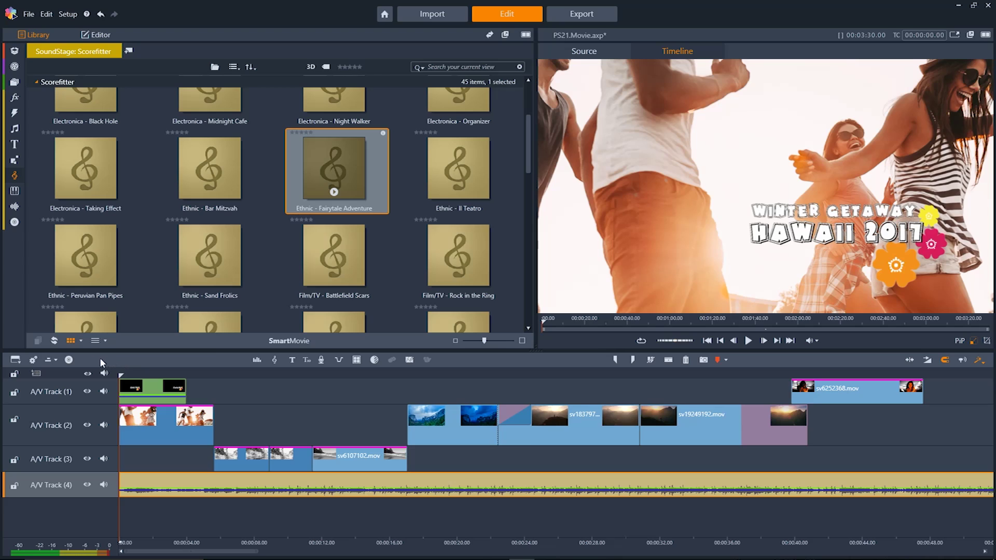
# - Turn on DVD chapter authoring and add chapter markers at 0 s, about 17 s and 40 s
pyautogui.click(68, 360)
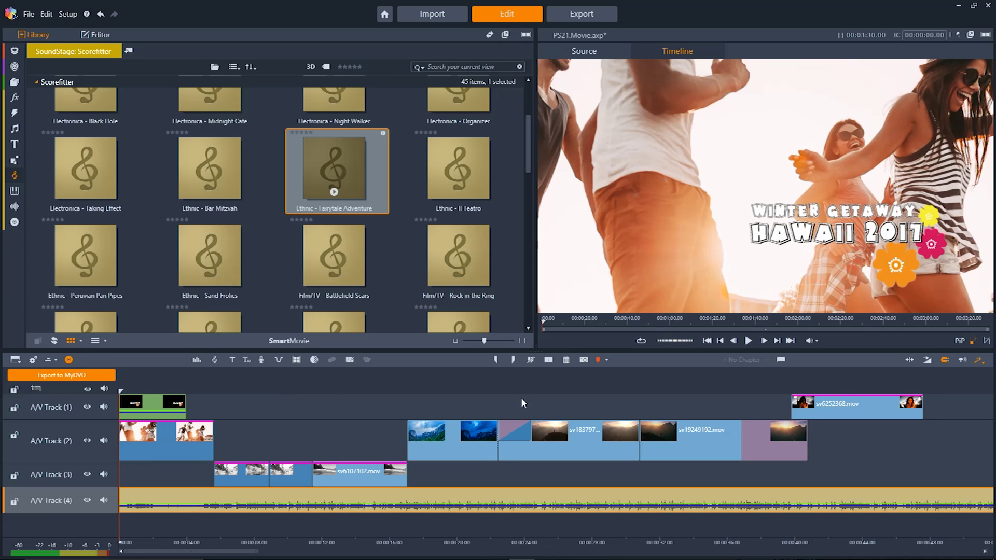
pyautogui.click(781, 361)
pyautogui.moveTo(129, 390); pyautogui.dragTo(408, 396)
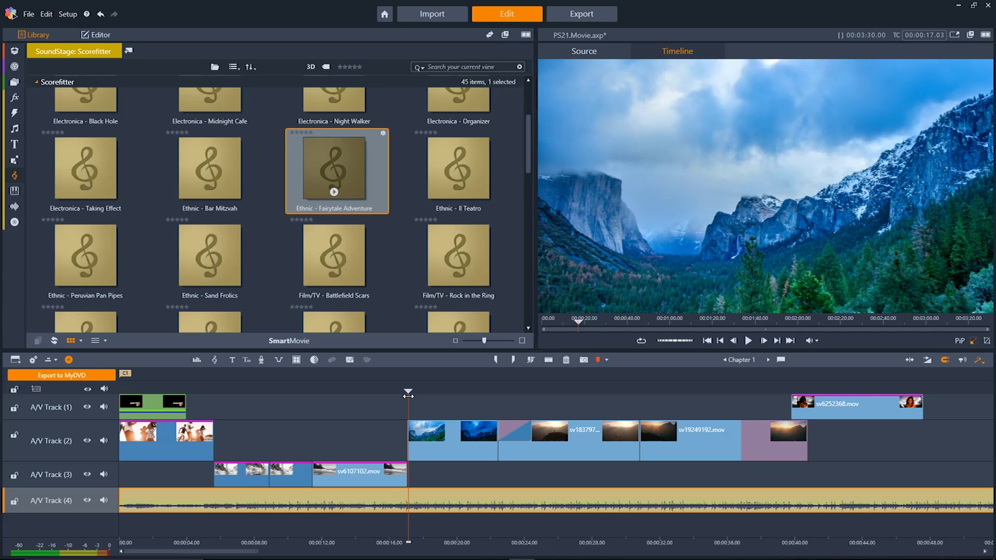
pyautogui.click(781, 360)
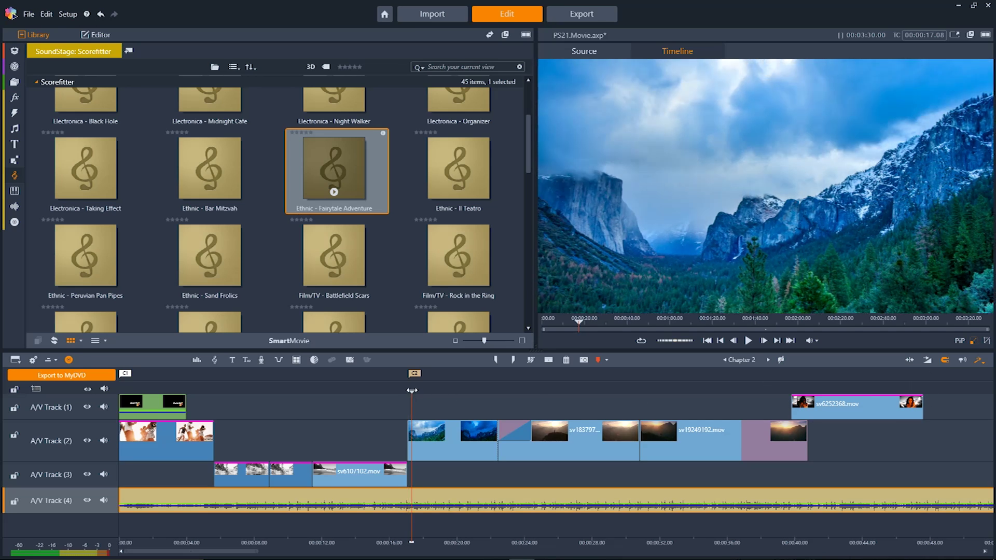
pyautogui.moveTo(410, 394); pyautogui.dragTo(791, 394)
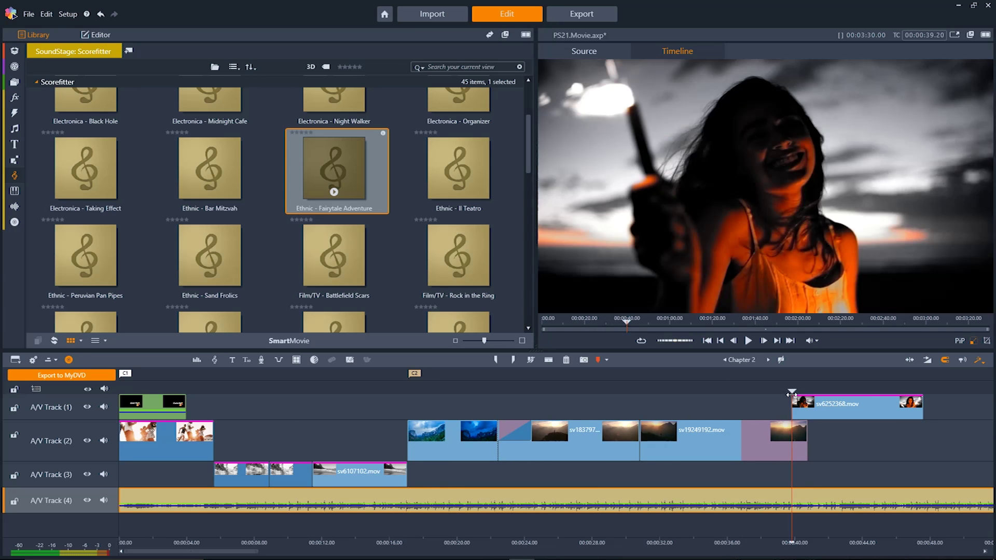
pyautogui.click(781, 360)
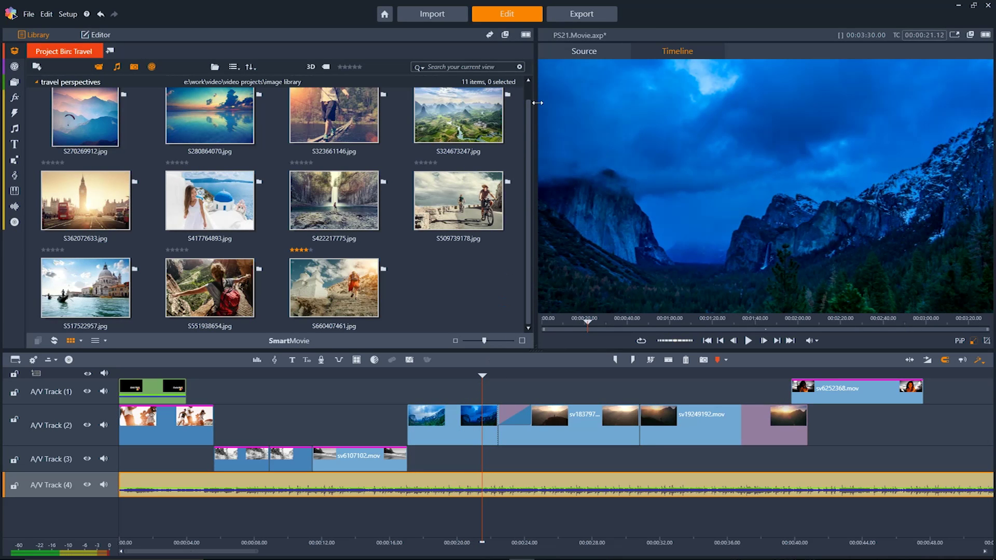
# - Export My Movie with Device output using the Apple iPhone 5 or above – High Quality preset
pyautogui.click(572, 14)
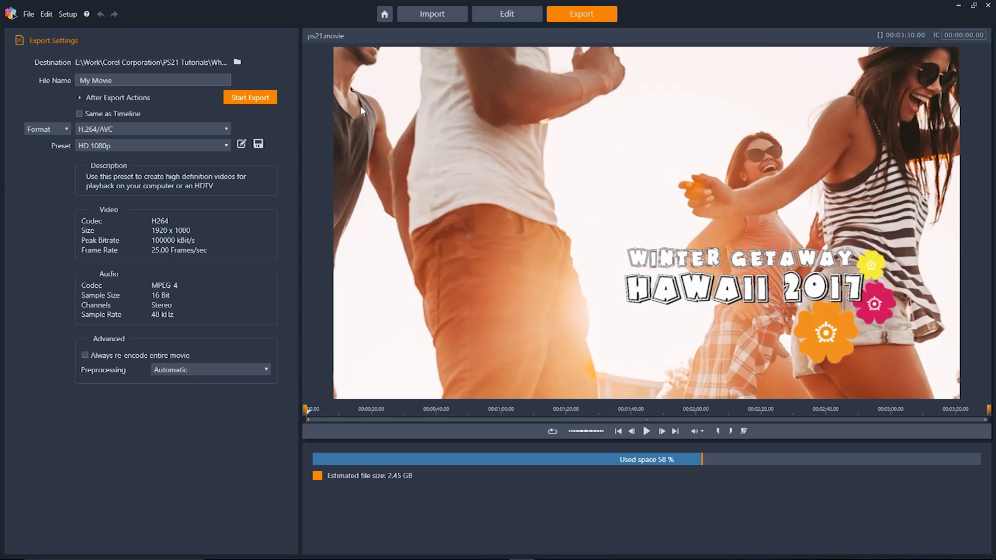
pyautogui.click(80, 113)
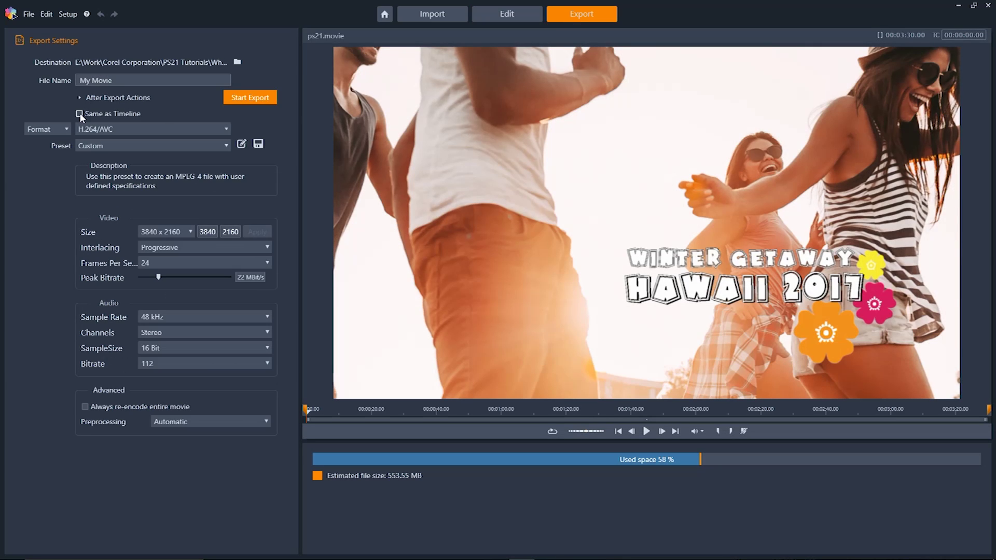
pyautogui.click(67, 130)
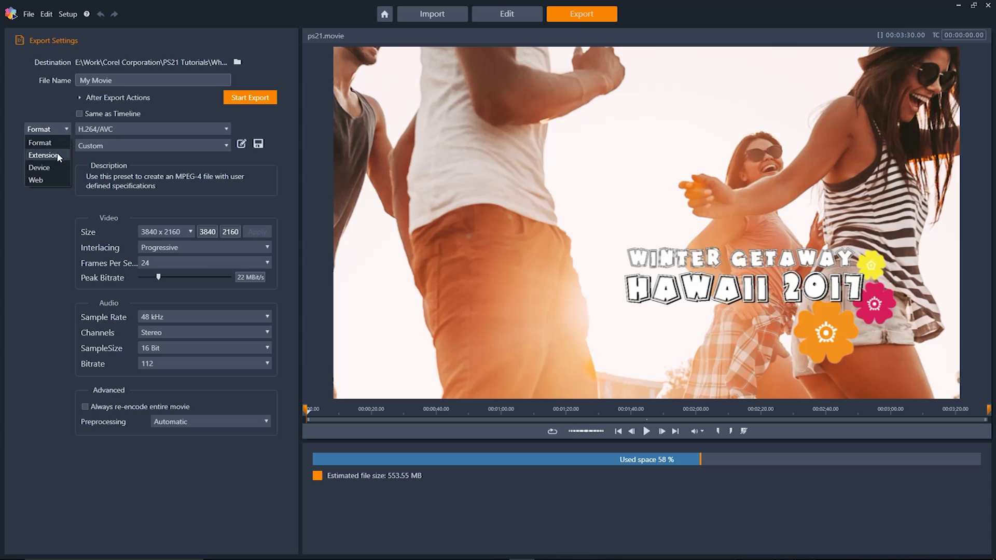
pyautogui.click(57, 154)
pyautogui.click(58, 129)
pyautogui.click(54, 166)
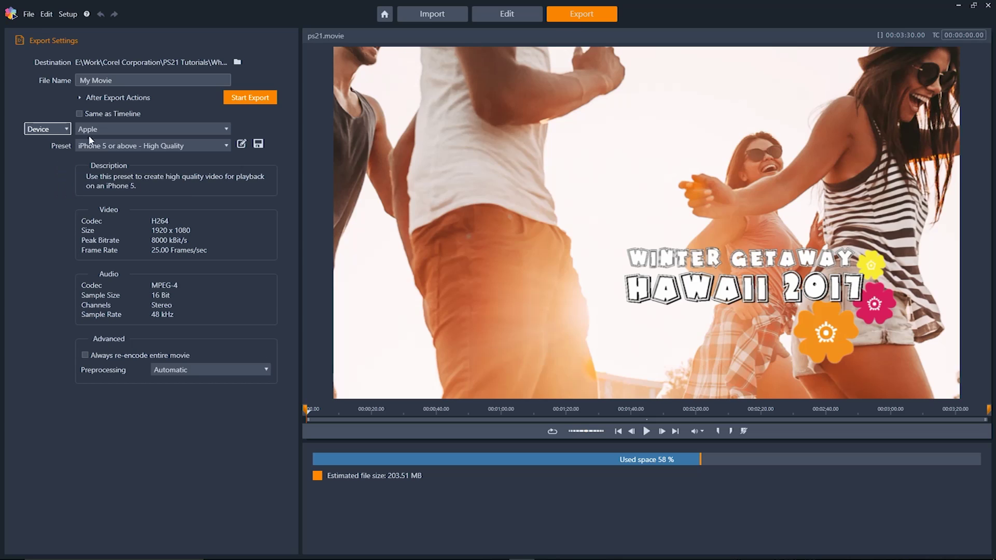
pyautogui.click(245, 99)
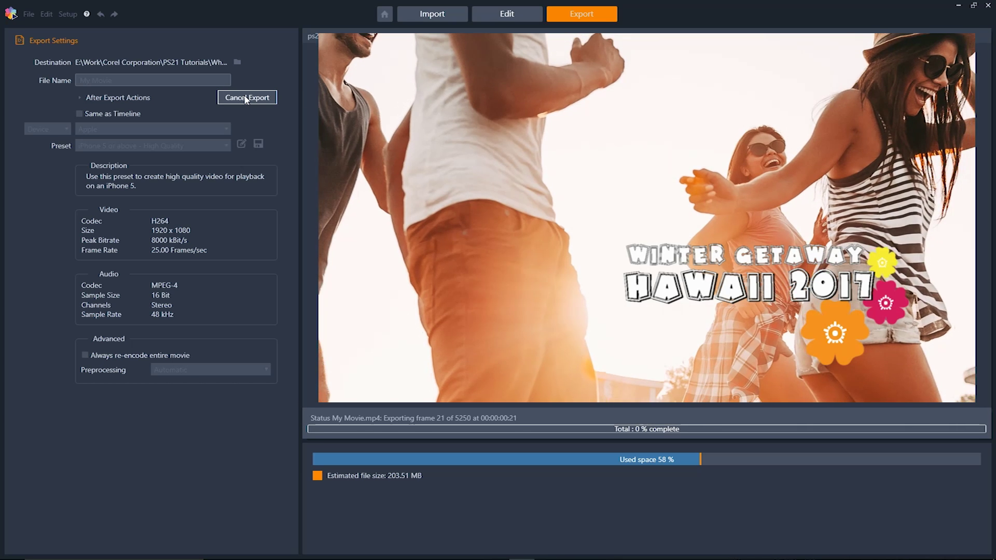